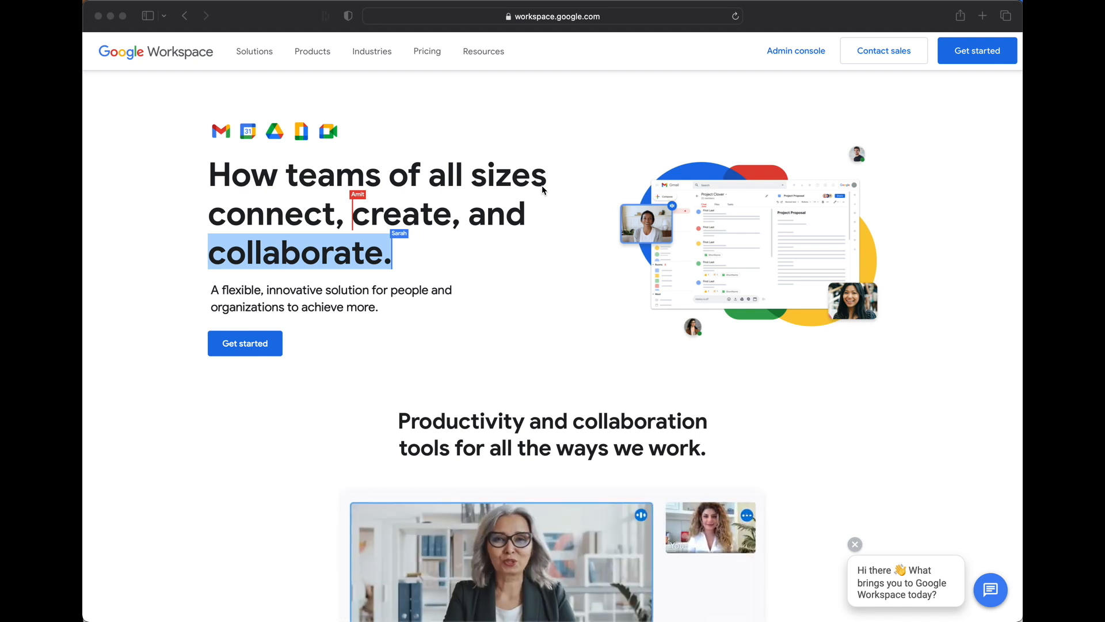
# - Scroll through the Google Workspace homepage to review its features and offerings
pyautogui.scroll(-8, 406, 305)
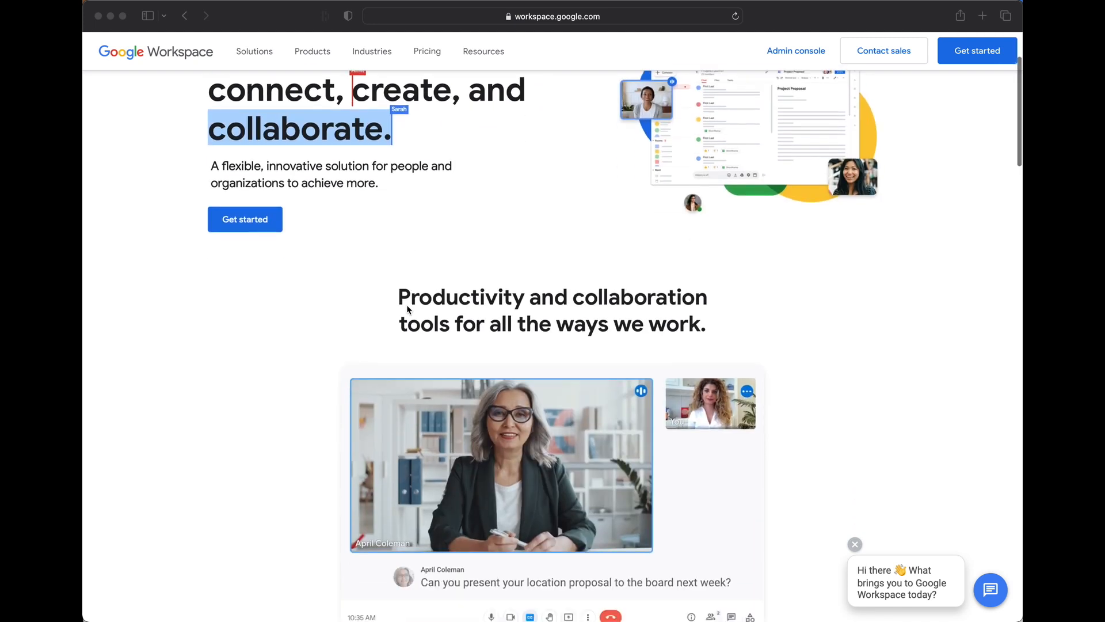
pyautogui.scroll(-6, 310, 312)
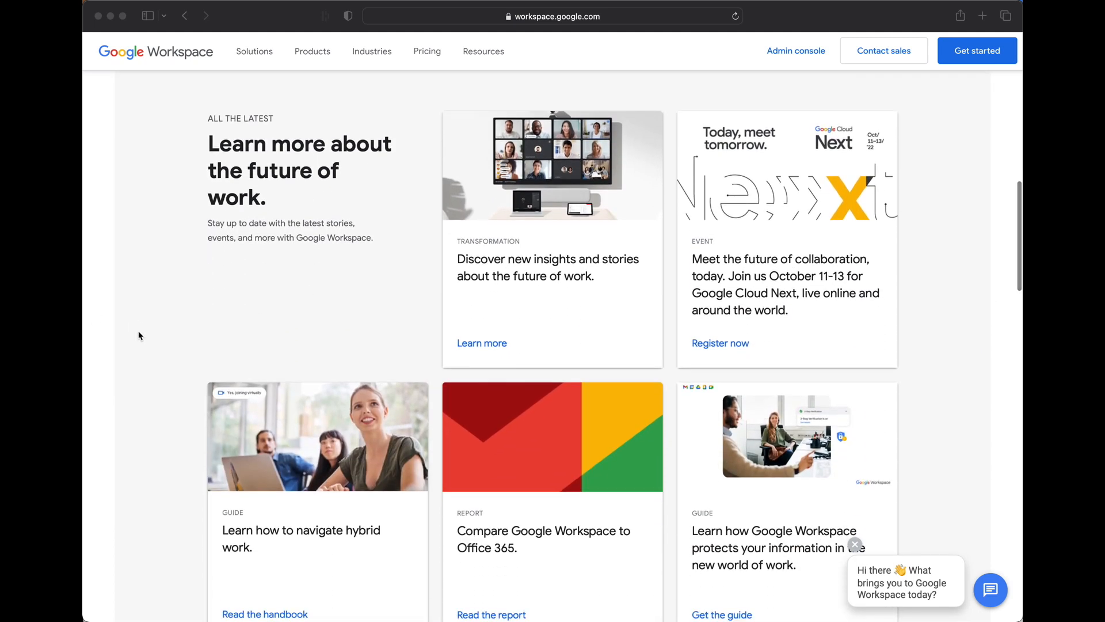
pyautogui.scroll(-3, 138, 334)
pyautogui.scroll(-9, 139, 336)
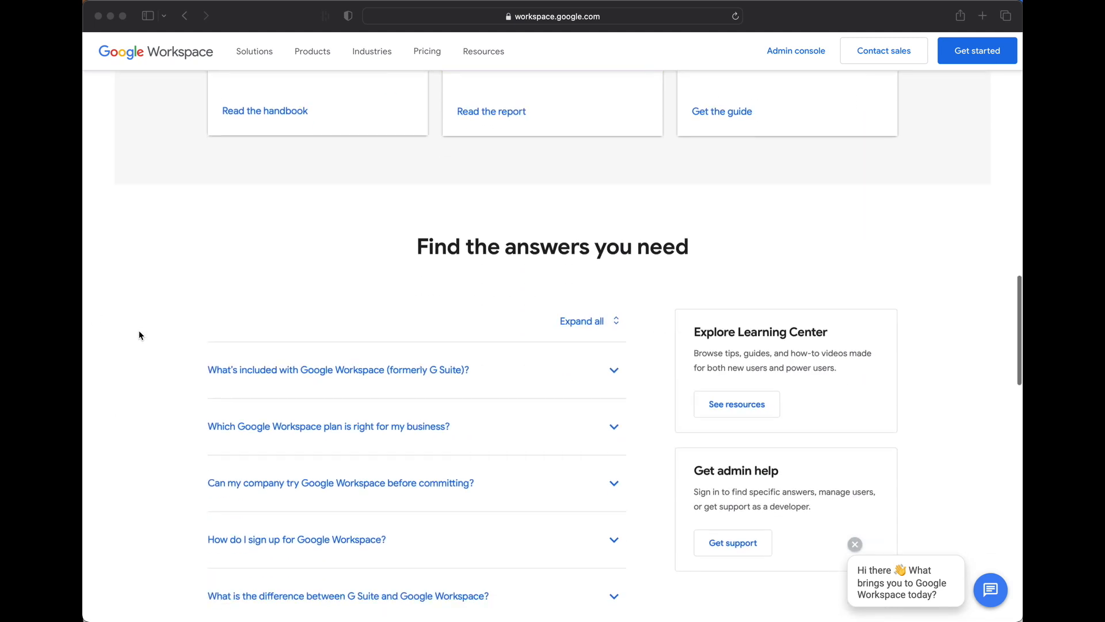
pyautogui.scroll(-8, 139, 335)
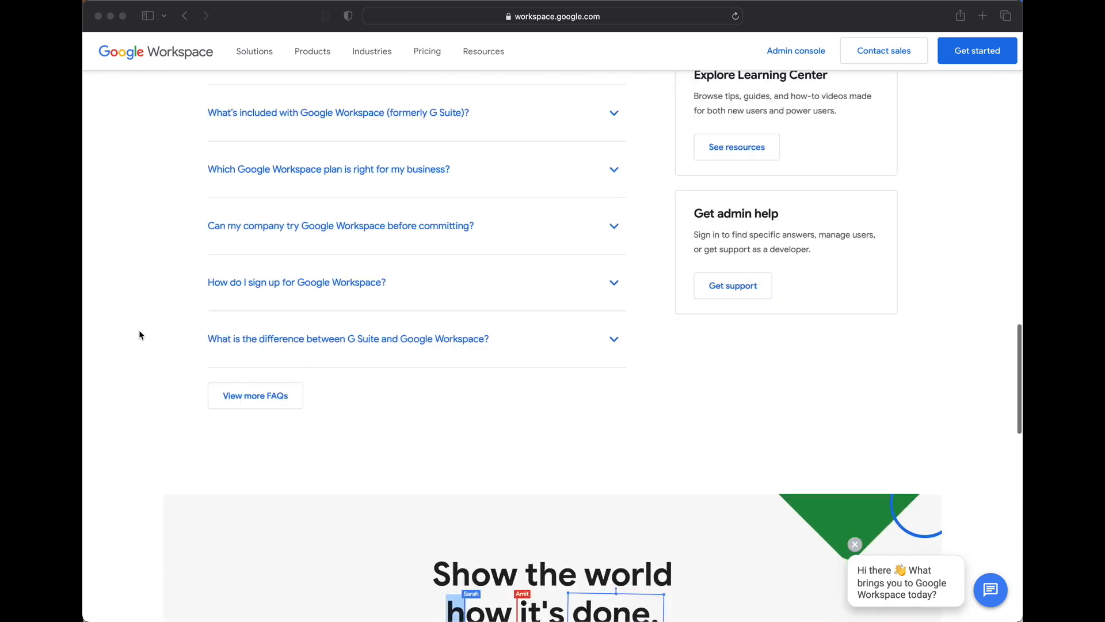
pyautogui.scroll(-4, 140, 335)
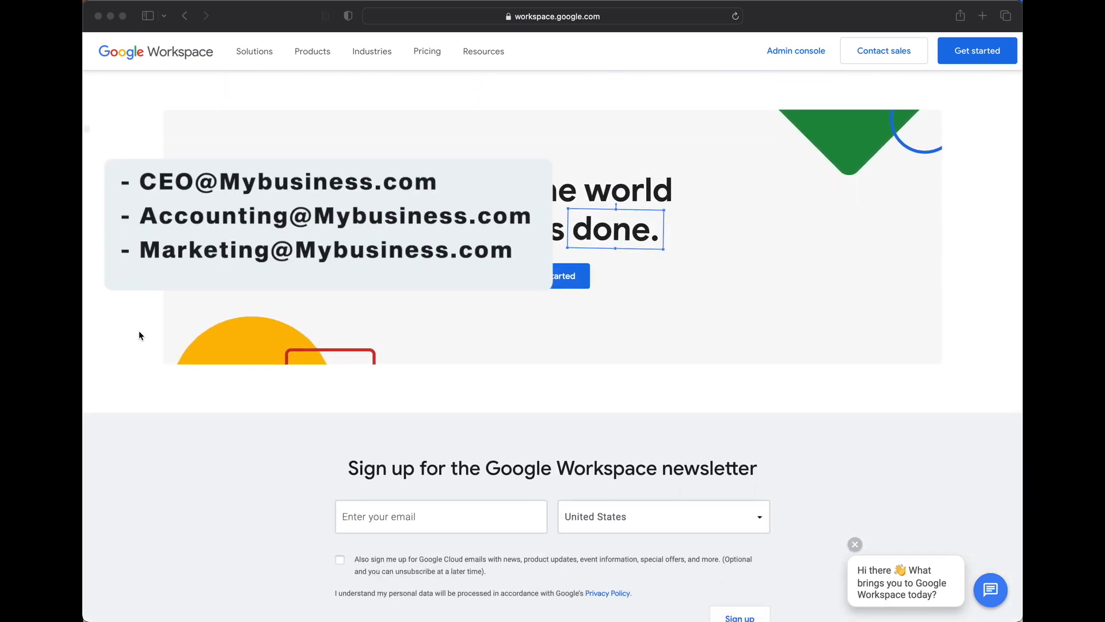
pyautogui.scroll(11, 139, 336)
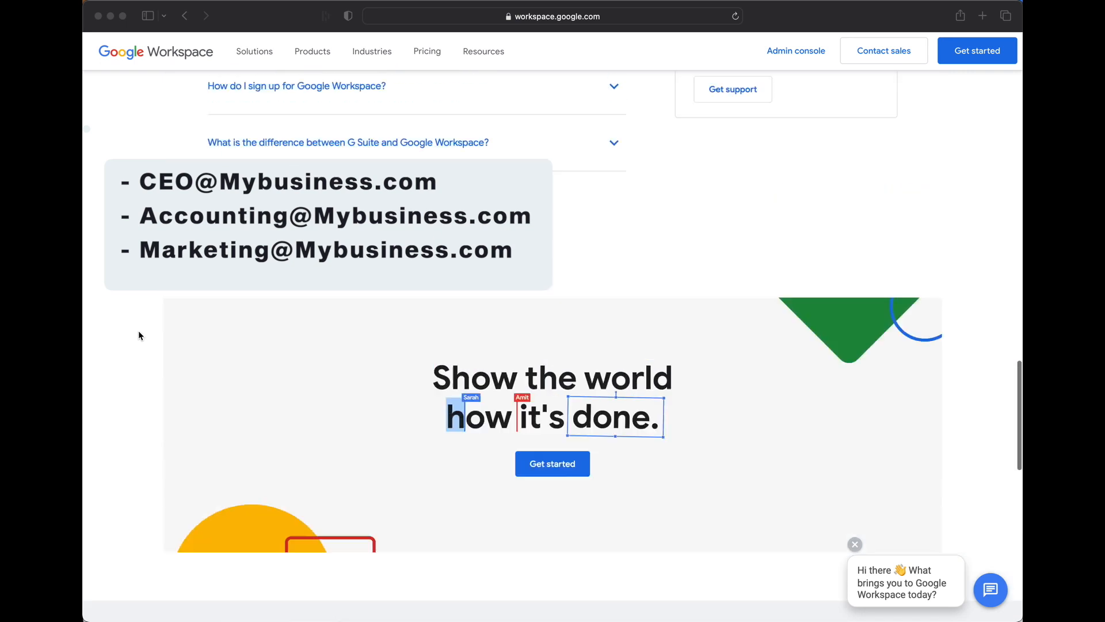
pyautogui.scroll(15, 139, 336)
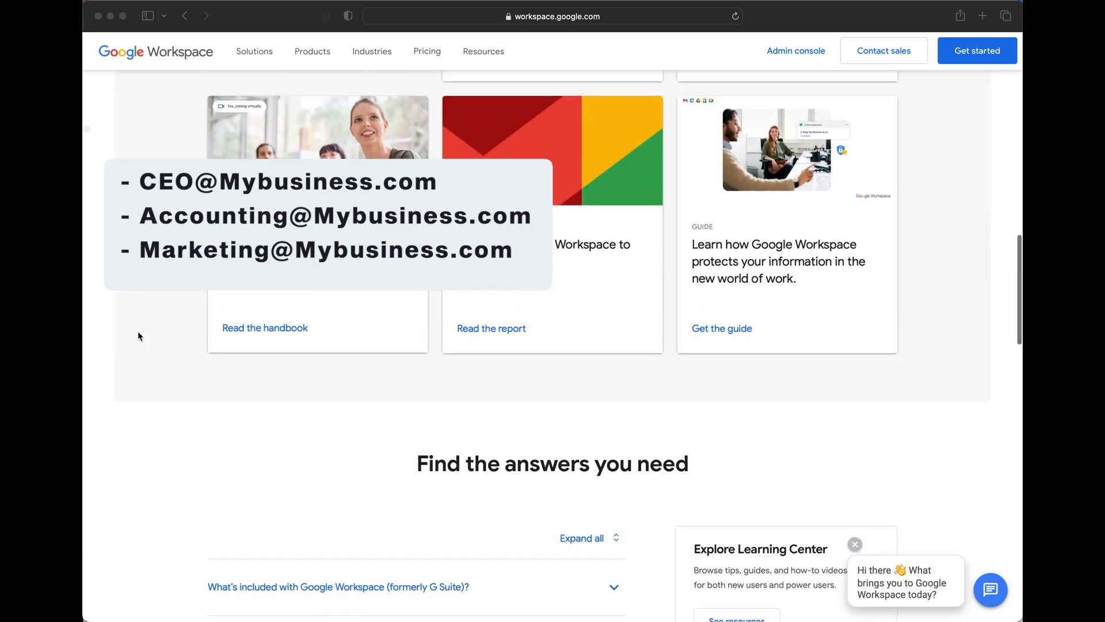
pyautogui.scroll(10, 138, 336)
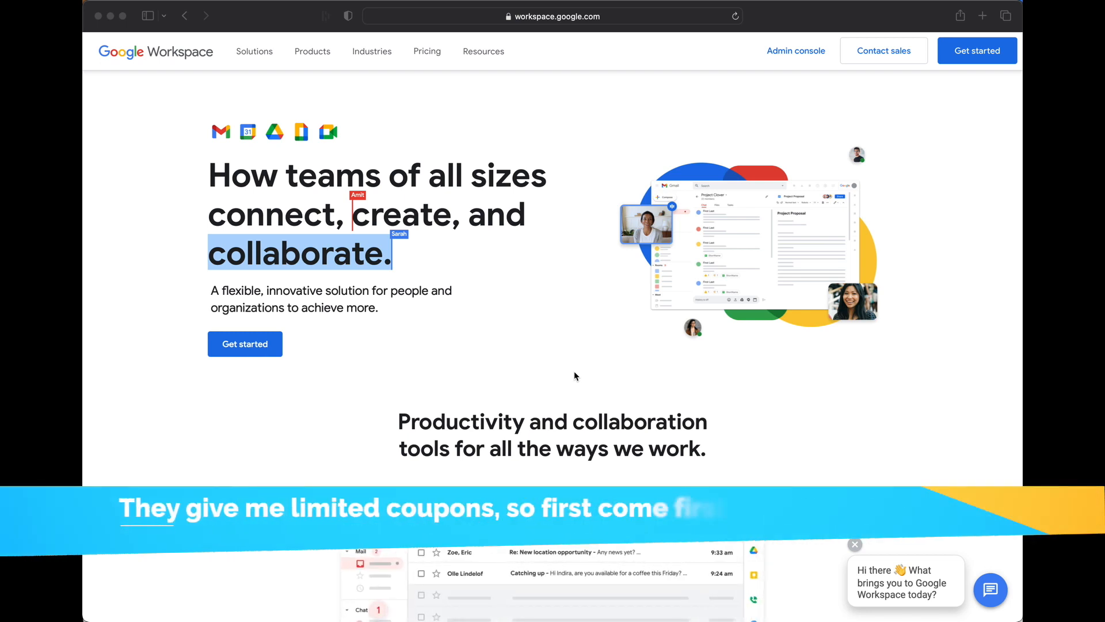
# - Open the Pricing page and compare the Business Starter, Standard, Plus and Enterprise plans
pyautogui.click(427, 53)
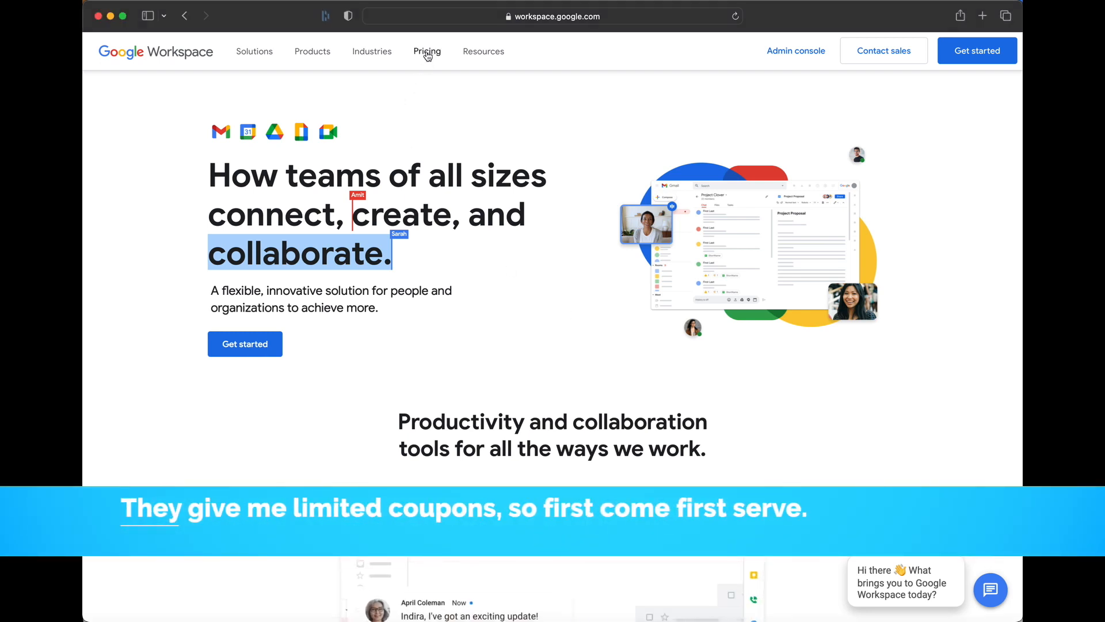
pyautogui.click(427, 53)
pyautogui.scroll(-2, 160, 371)
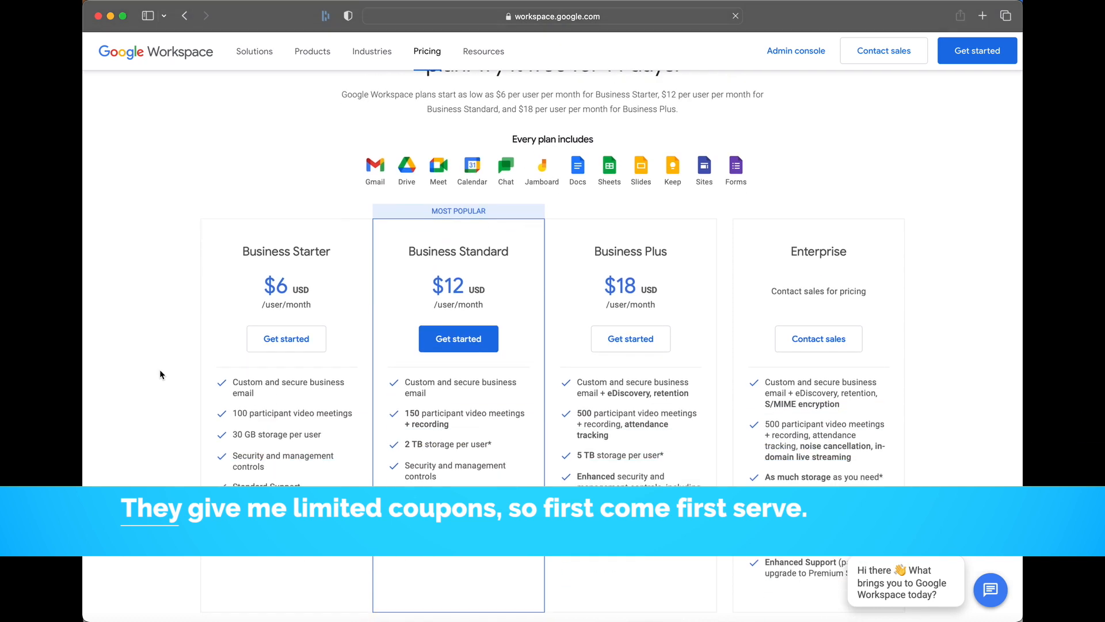
pyautogui.scroll(-1, 160, 374)
pyautogui.scroll(2, 160, 374)
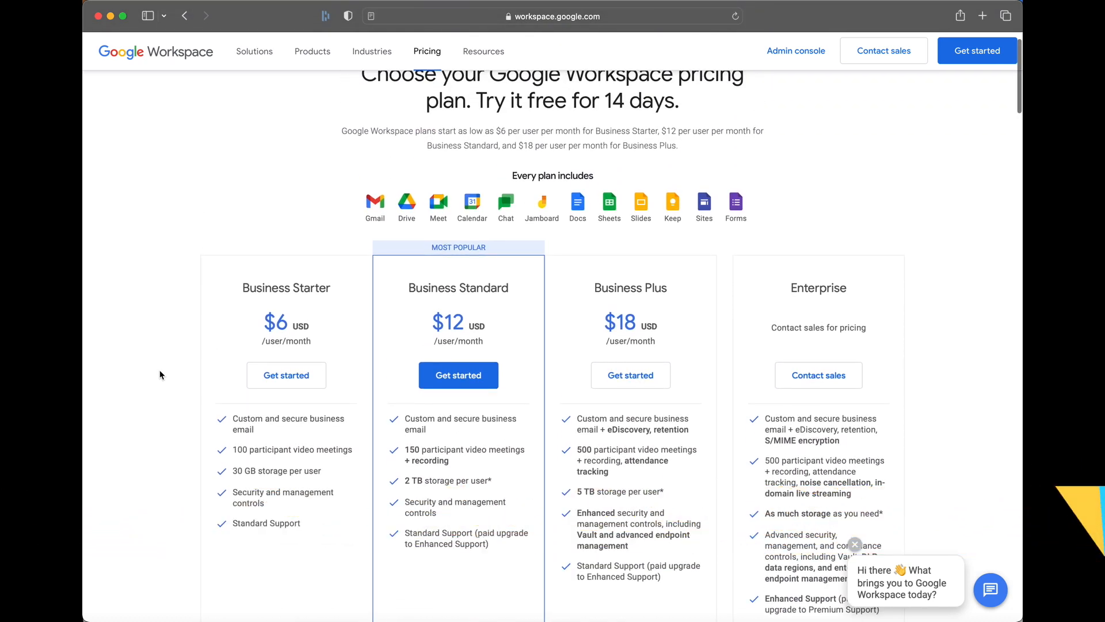
pyautogui.scroll(1, 159, 369)
pyautogui.scroll(-2, 159, 368)
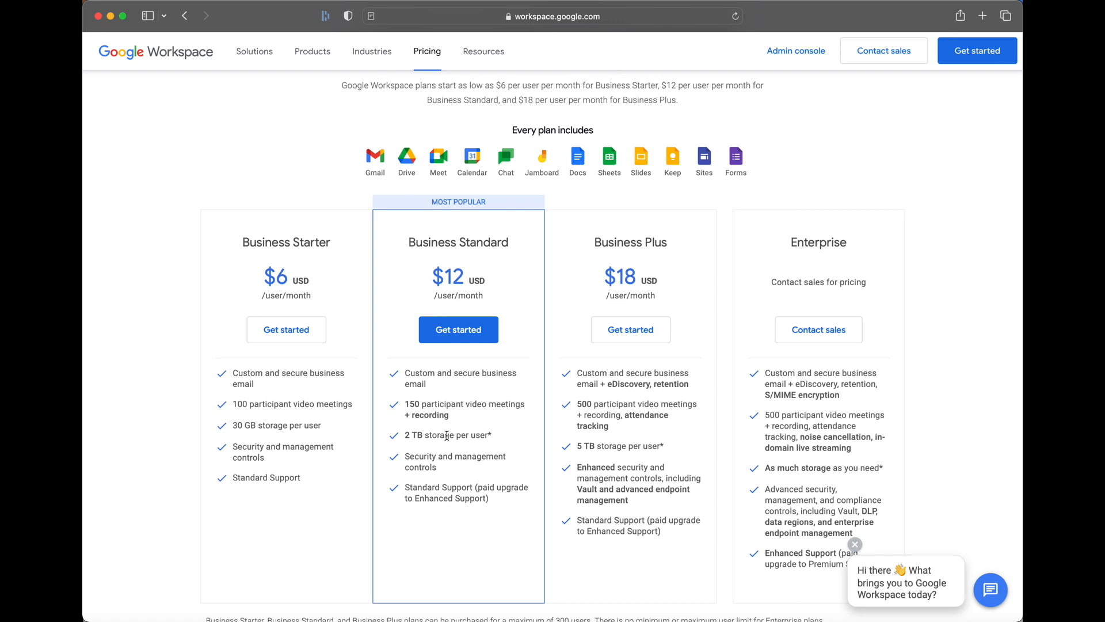
pyautogui.scroll(2, 447, 435)
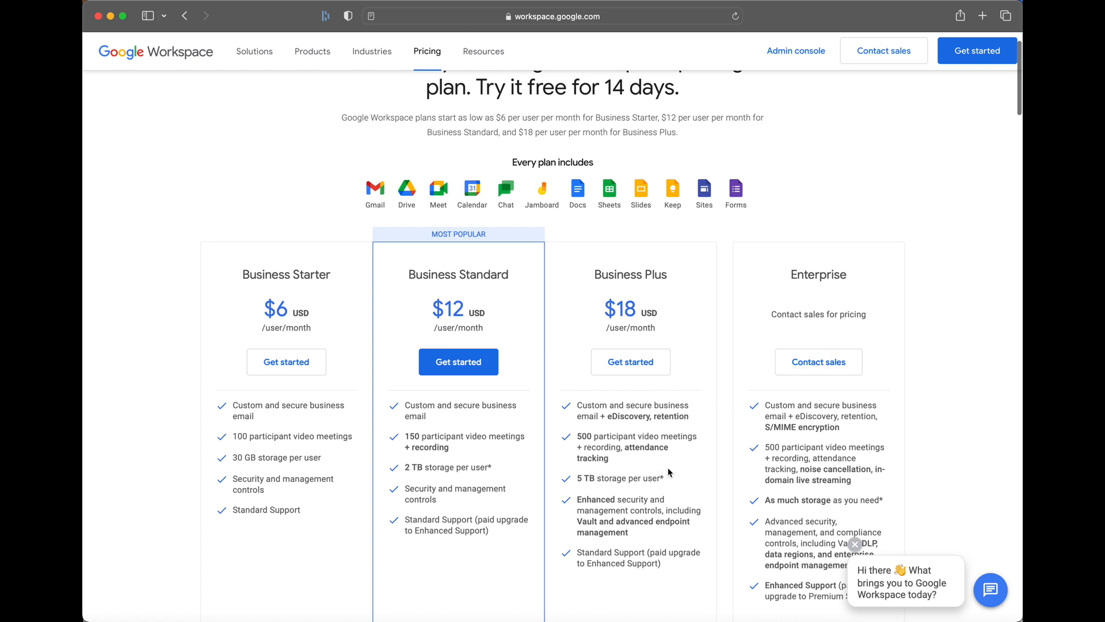
pyautogui.scroll(-3, 669, 472)
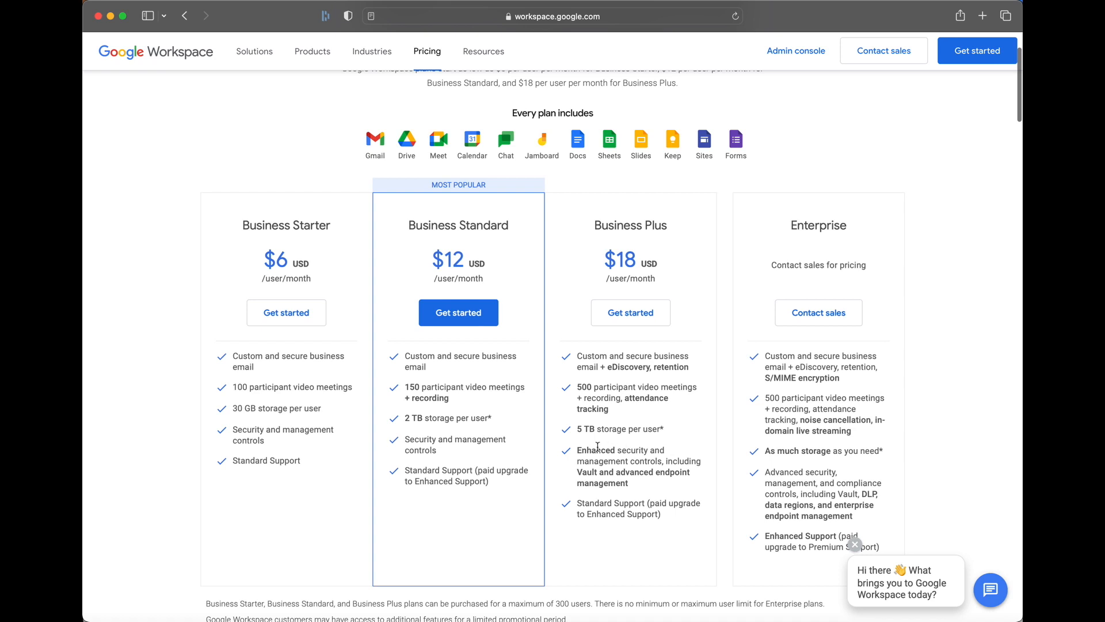
pyautogui.scroll(5, 538, 473)
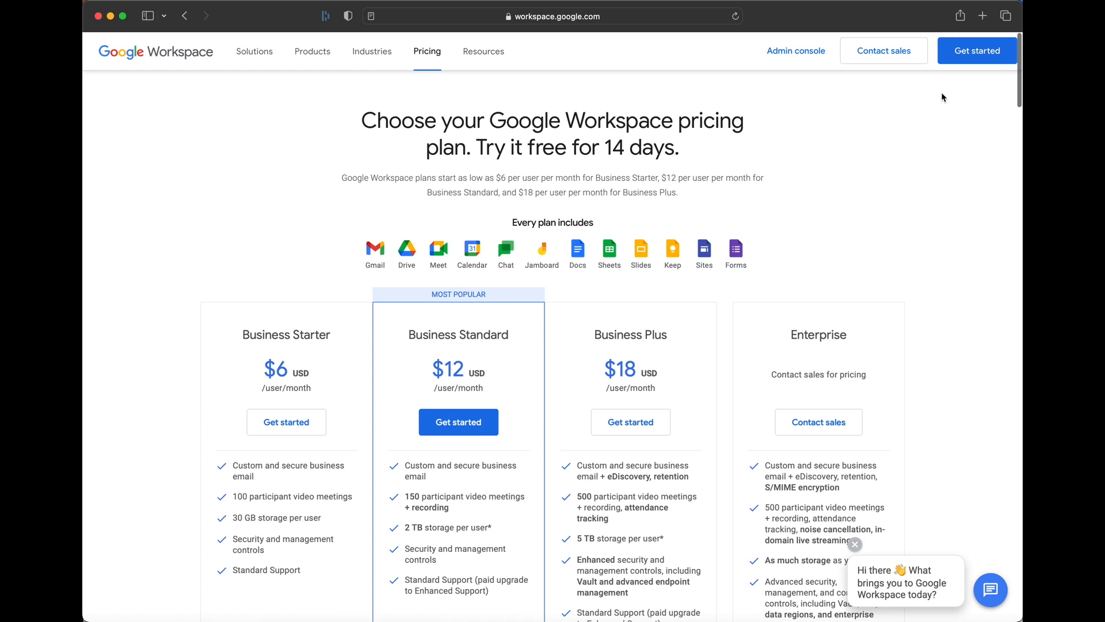
# - Start the Workspace sign-up and choose to set it up with an existing domain
pyautogui.click(961, 60)
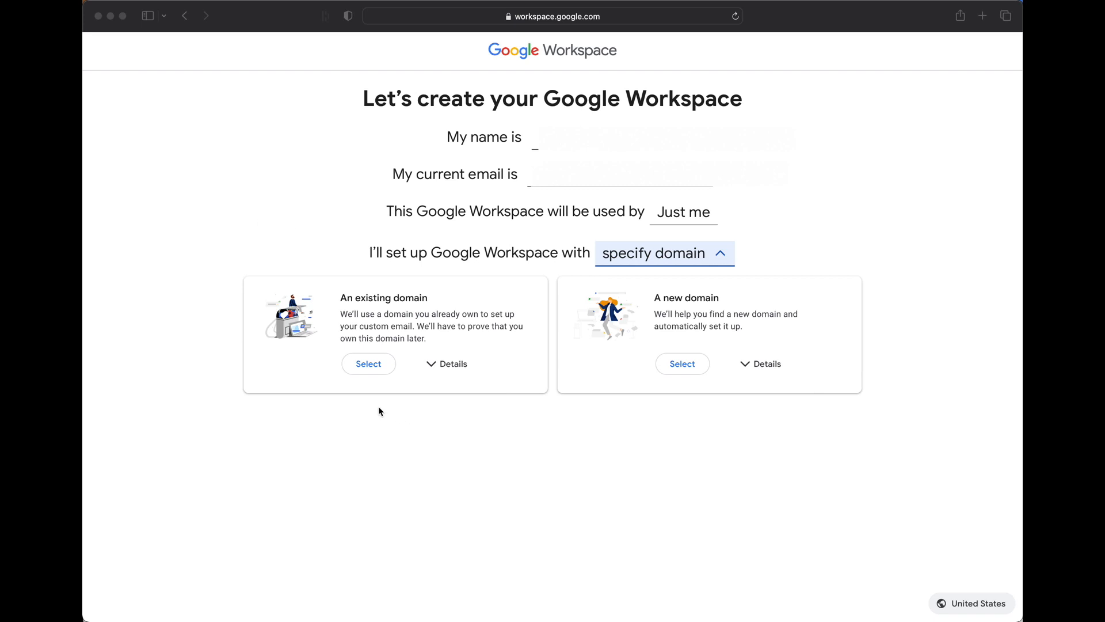
pyautogui.click(366, 364)
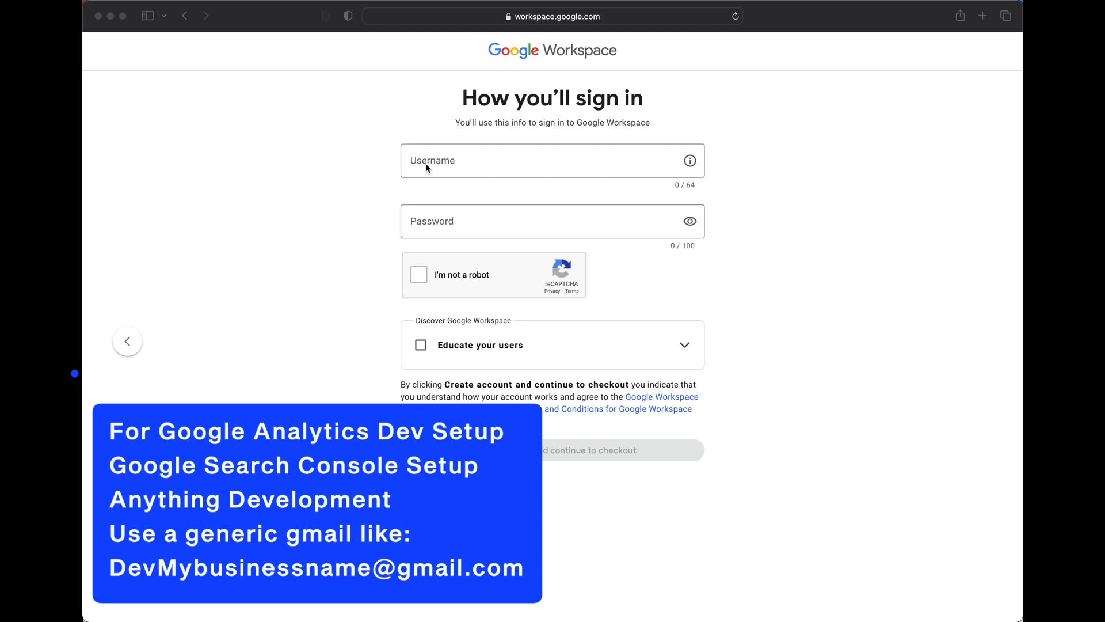
pyautogui.click(427, 169)
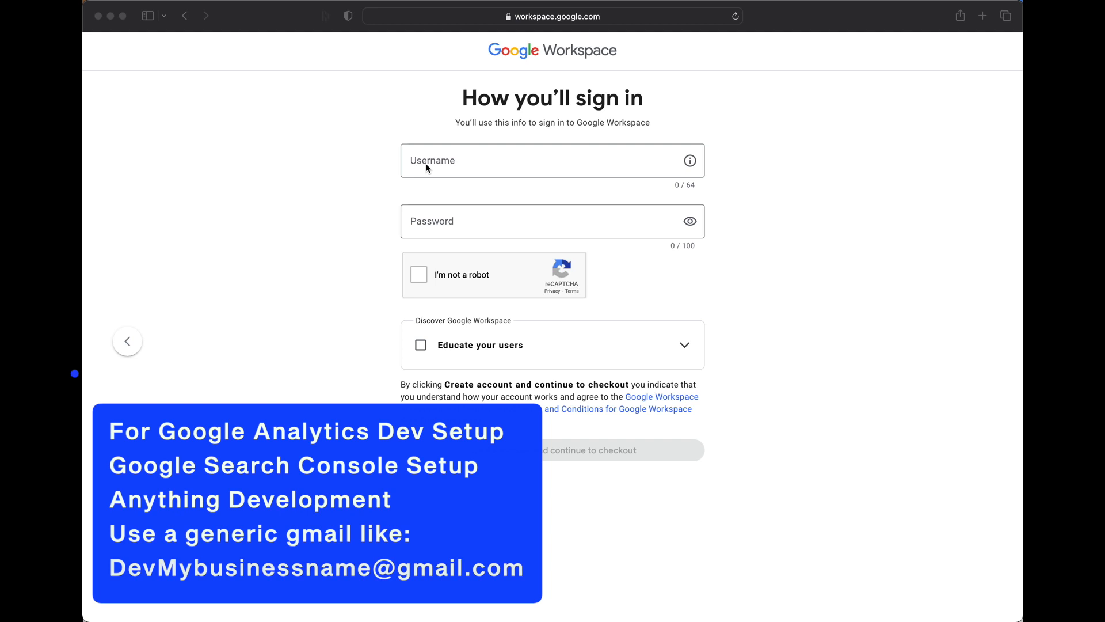
pyautogui.click(263, 251)
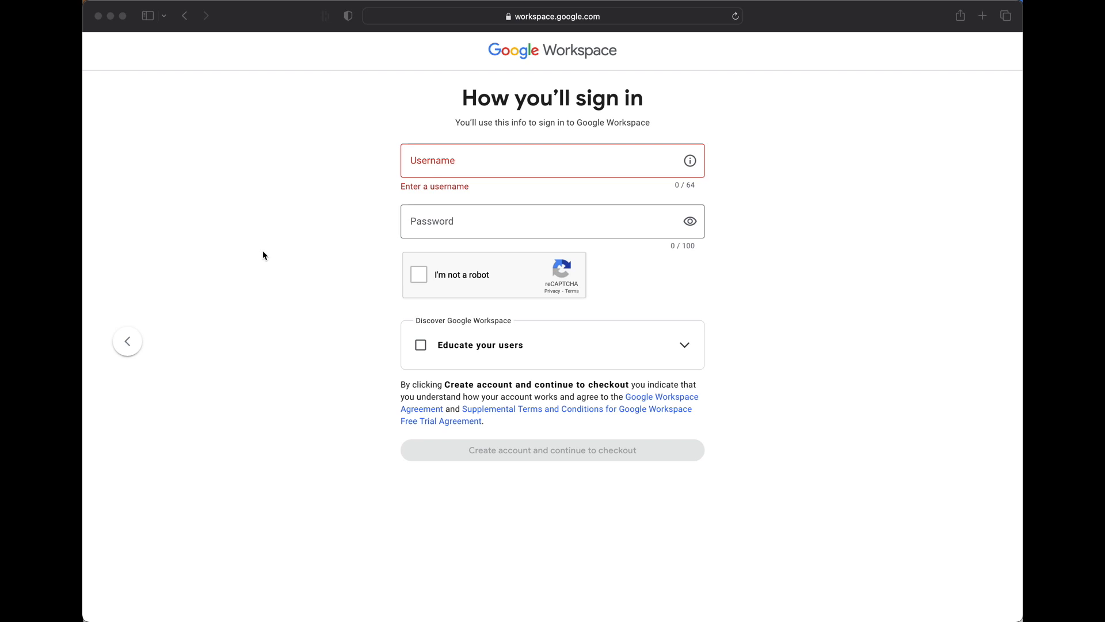
pyautogui.click(420, 161)
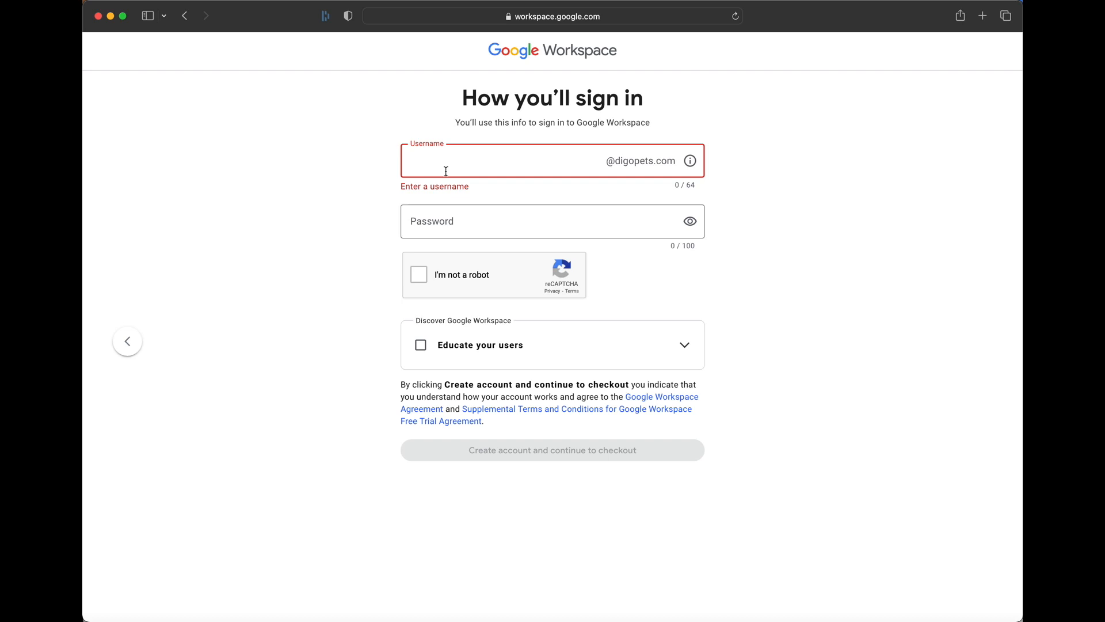
pyautogui.click(428, 223)
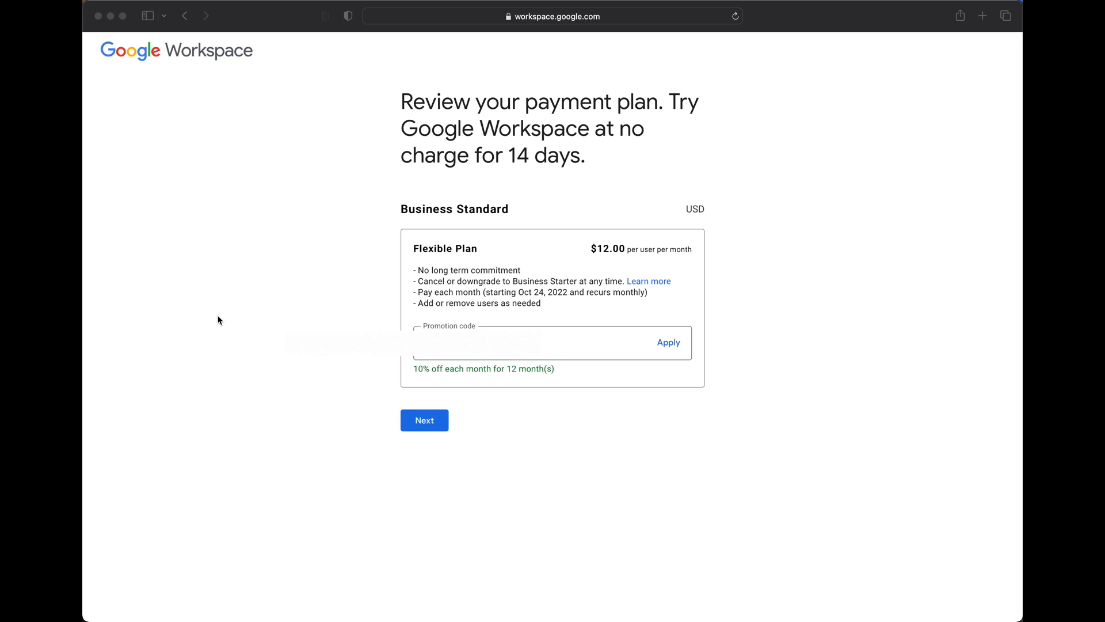
# - Confirm the Business Standard flexible plan and continue to the account setup
pyautogui.click(423, 423)
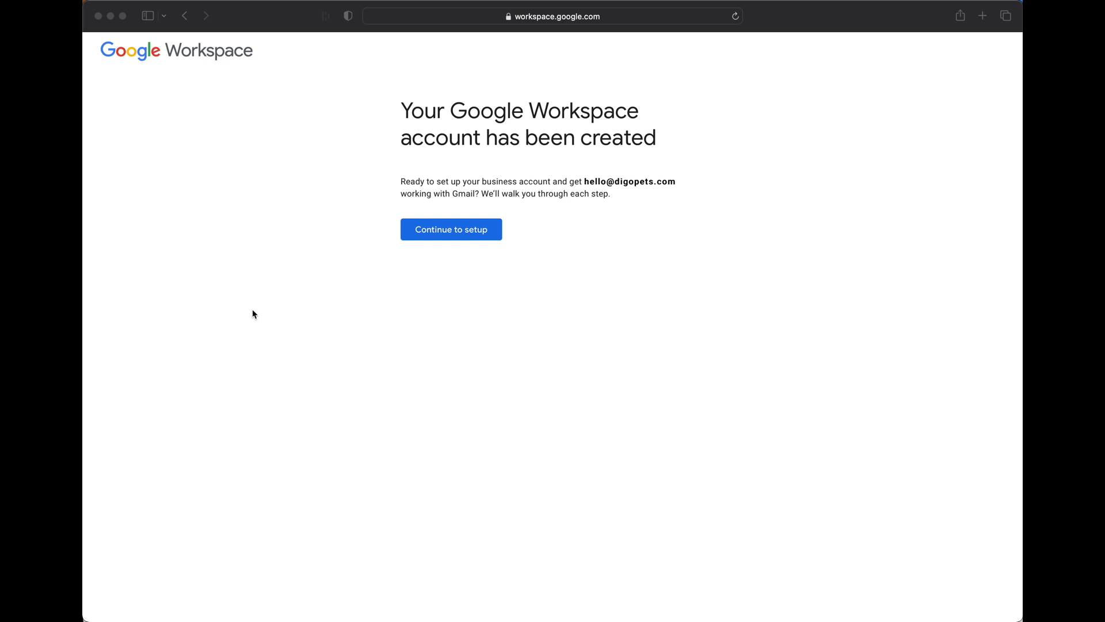
pyautogui.click(433, 240)
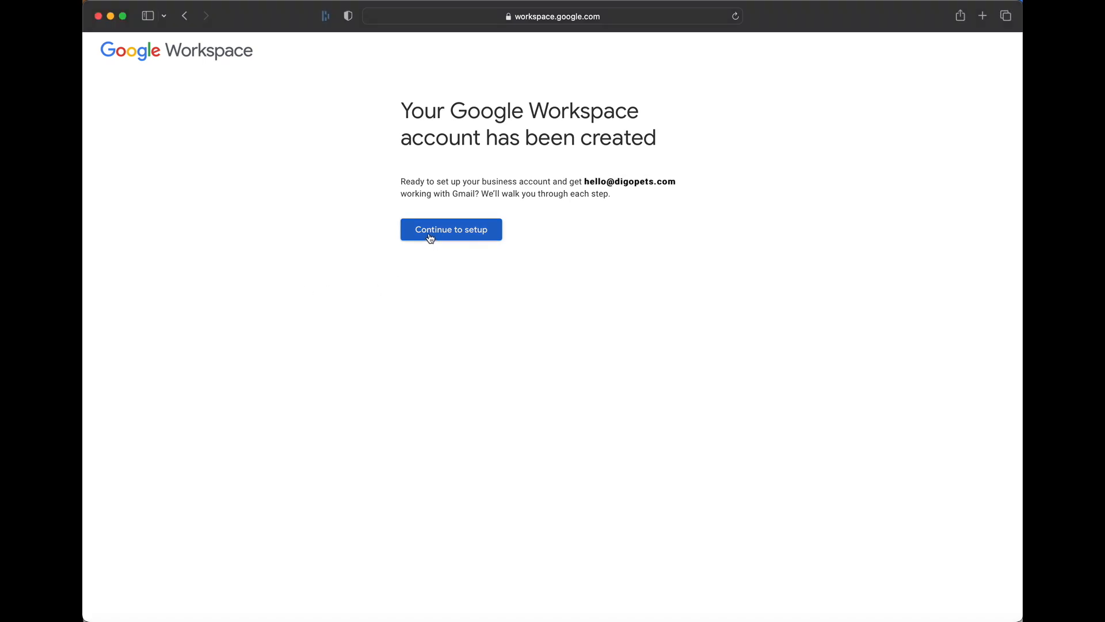
pyautogui.click(430, 238)
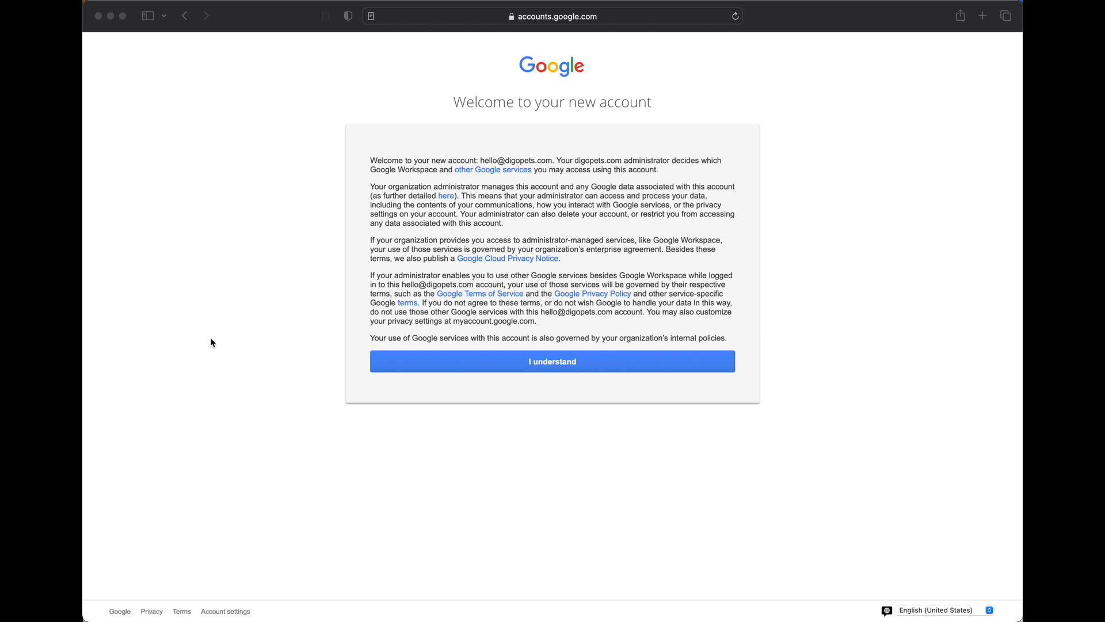
# - Accept the new account terms and start activating Gmail for digopets.com in the Admin Console
pyautogui.click(451, 362)
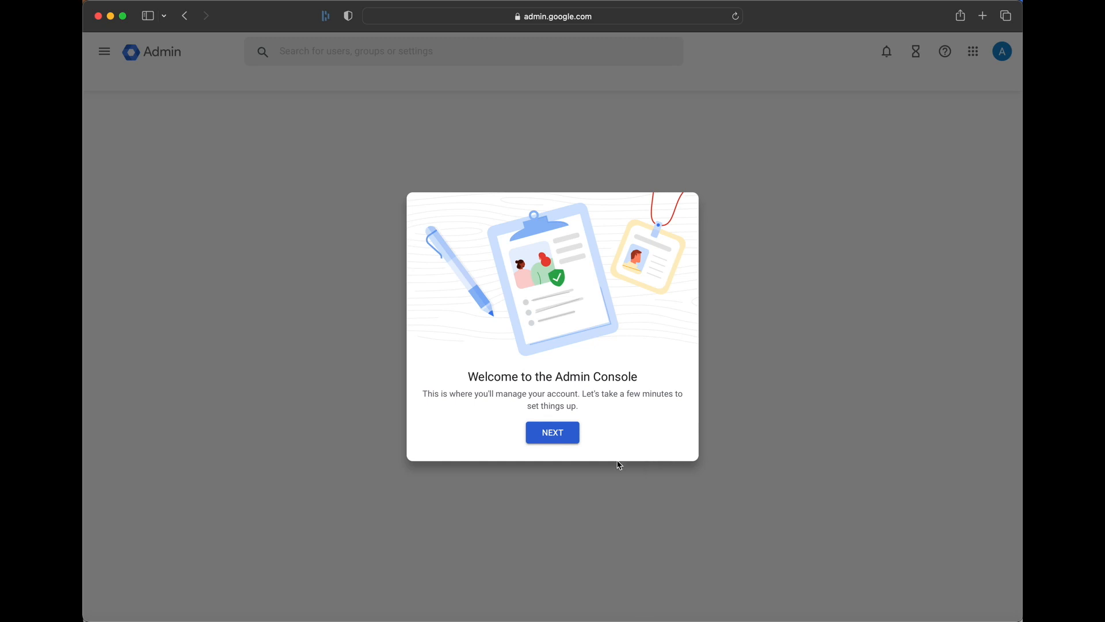
pyautogui.click(553, 433)
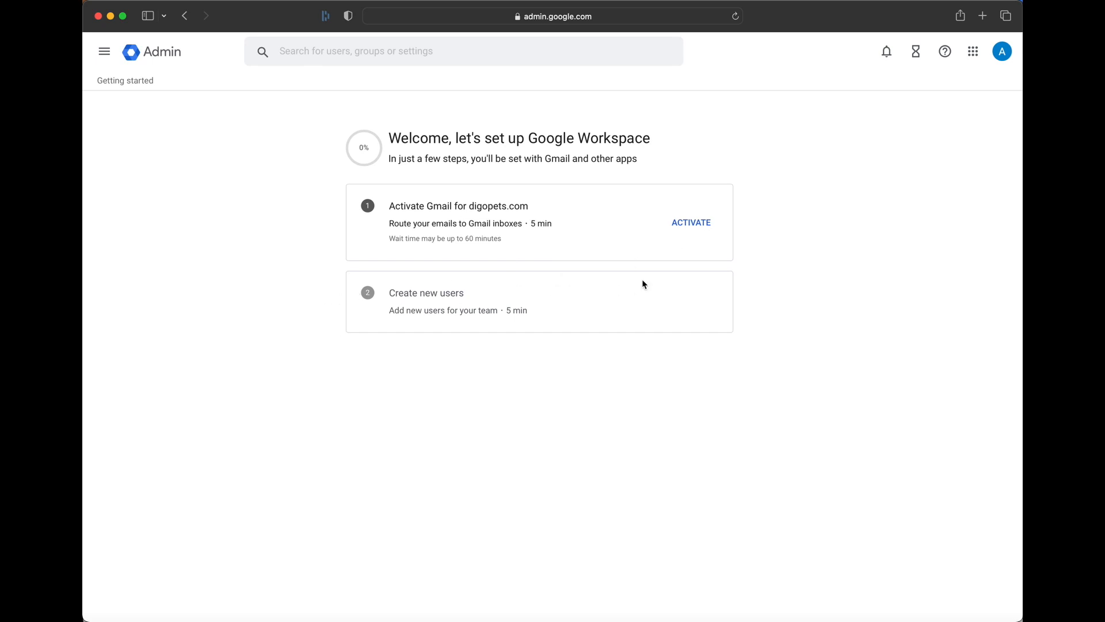
pyautogui.click(694, 223)
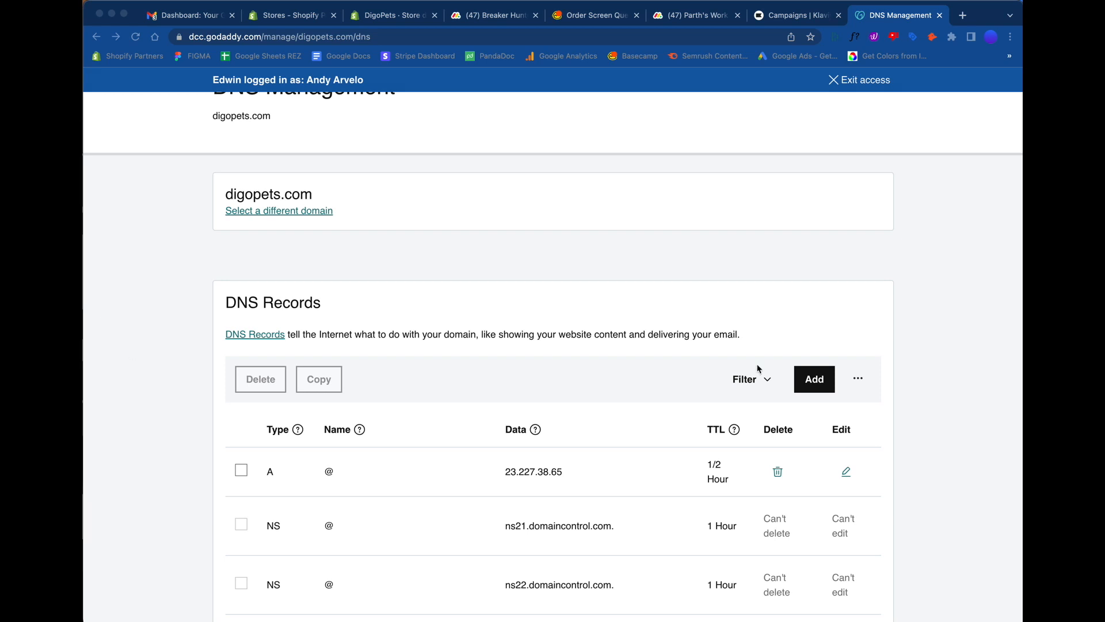
# - In GoDaddy DNS Management for digopets.com, start a new MX record with name @ and priority 1
pyautogui.click(816, 381)
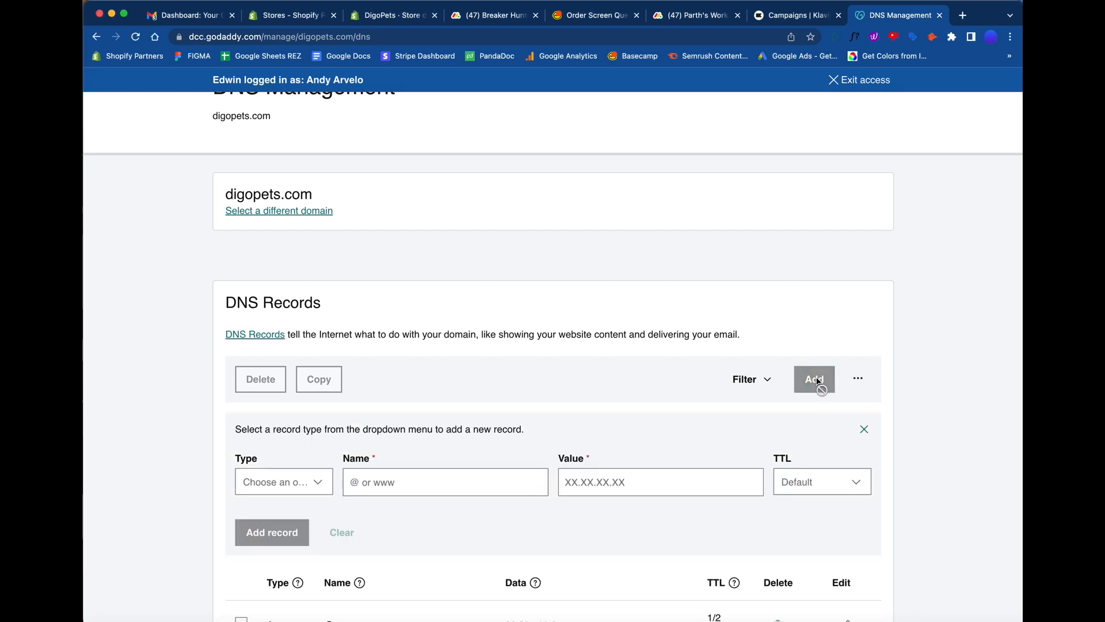
pyautogui.click(321, 487)
pyautogui.click(270, 369)
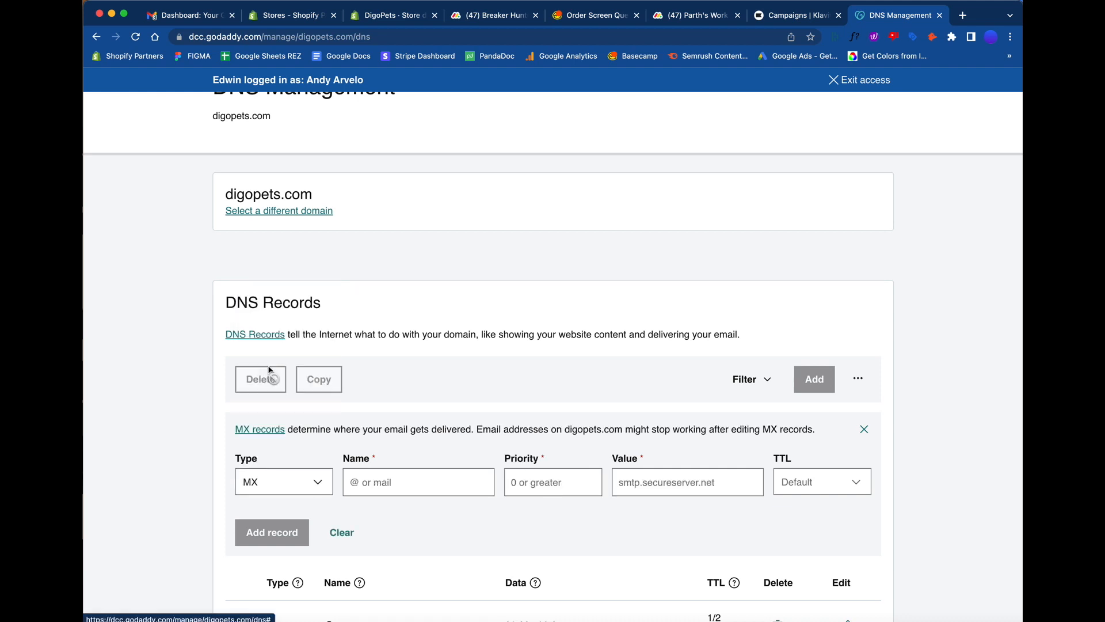
pyautogui.click(383, 481)
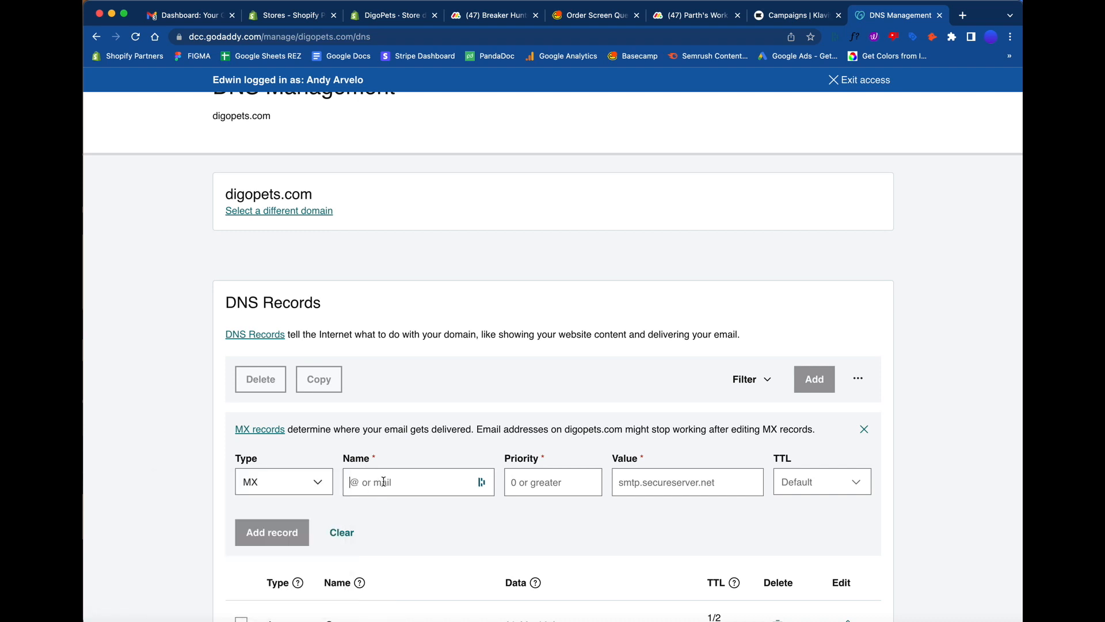
pyautogui.write('@')
pyautogui.click(84, 314)
pyautogui.click(532, 493)
pyautogui.write('1')
# - Set the MX record's value to ASPMX.L.GOOGLE.COM with a TTL of 1/2 Hour and add the record
pyautogui.click(646, 488)
pyautogui.press('super+Tab')
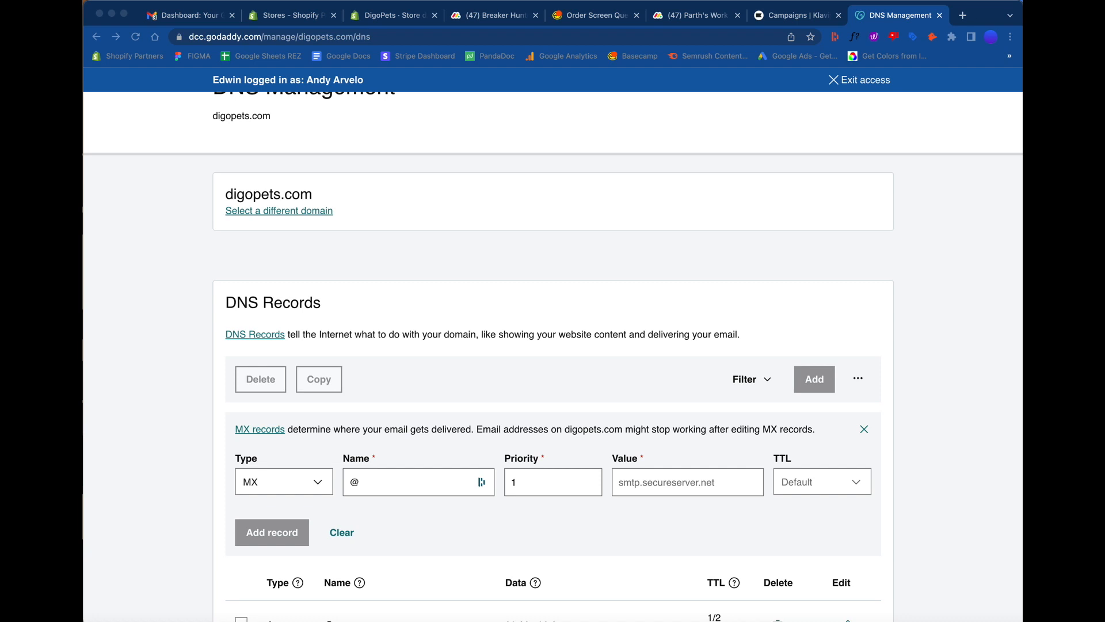
pyautogui.click(631, 484)
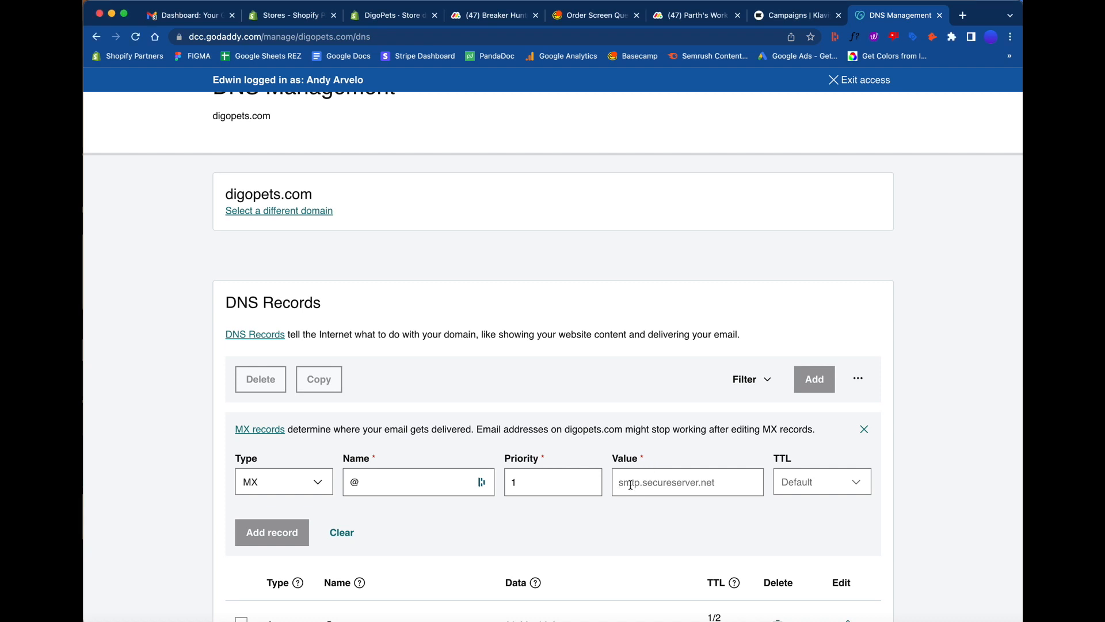
pyautogui.write('ASPMX.L.GOOGLE.COM')
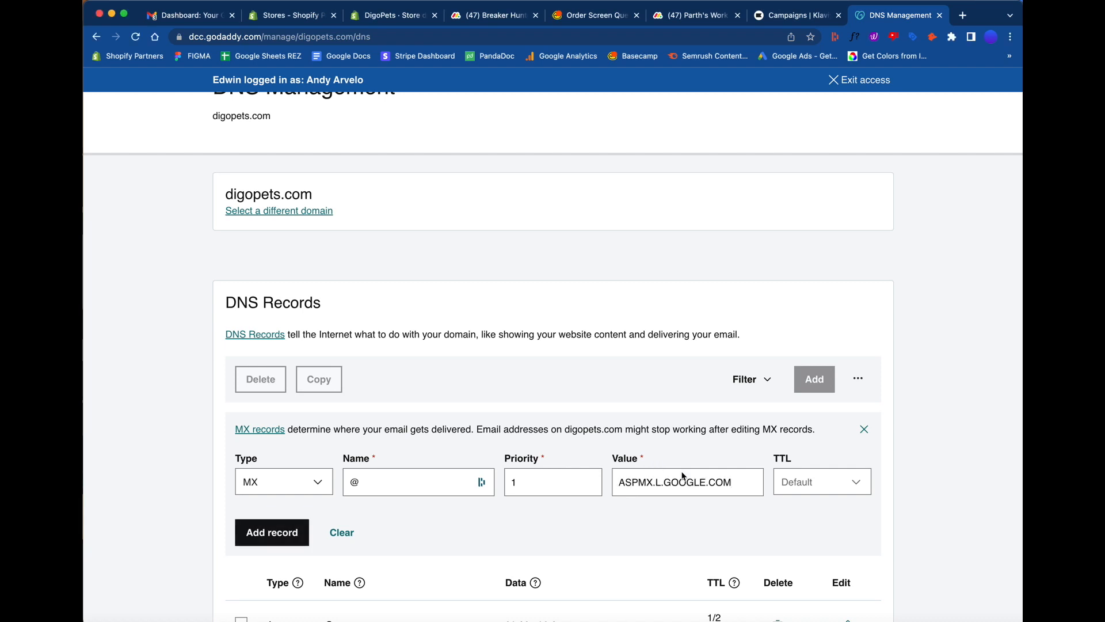
pyautogui.click(808, 485)
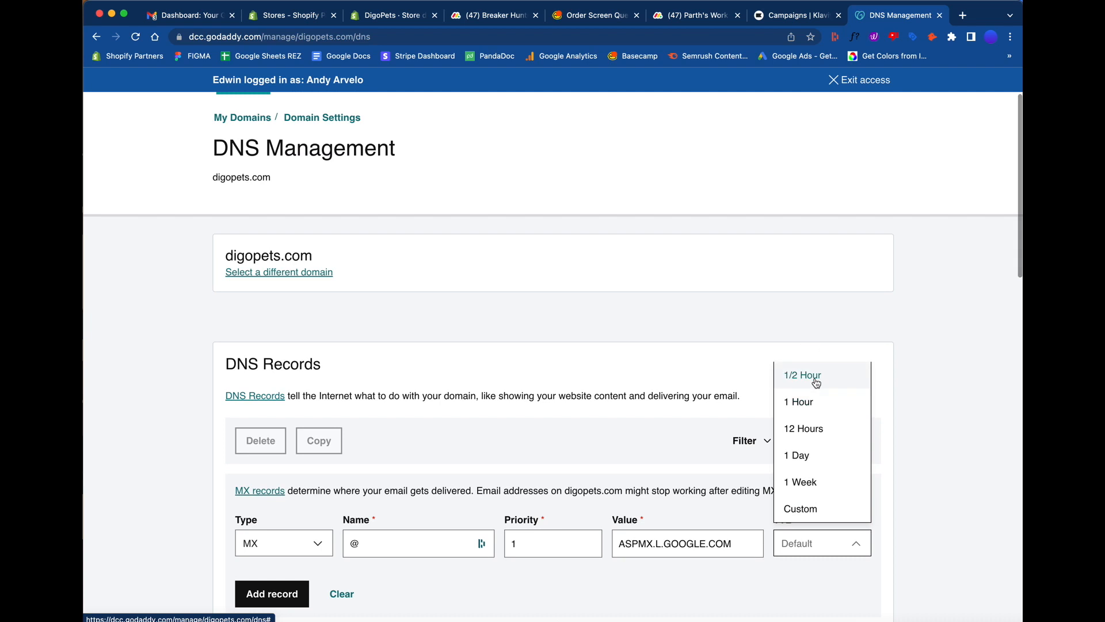
pyautogui.click(815, 381)
pyautogui.scroll(-1, 693, 453)
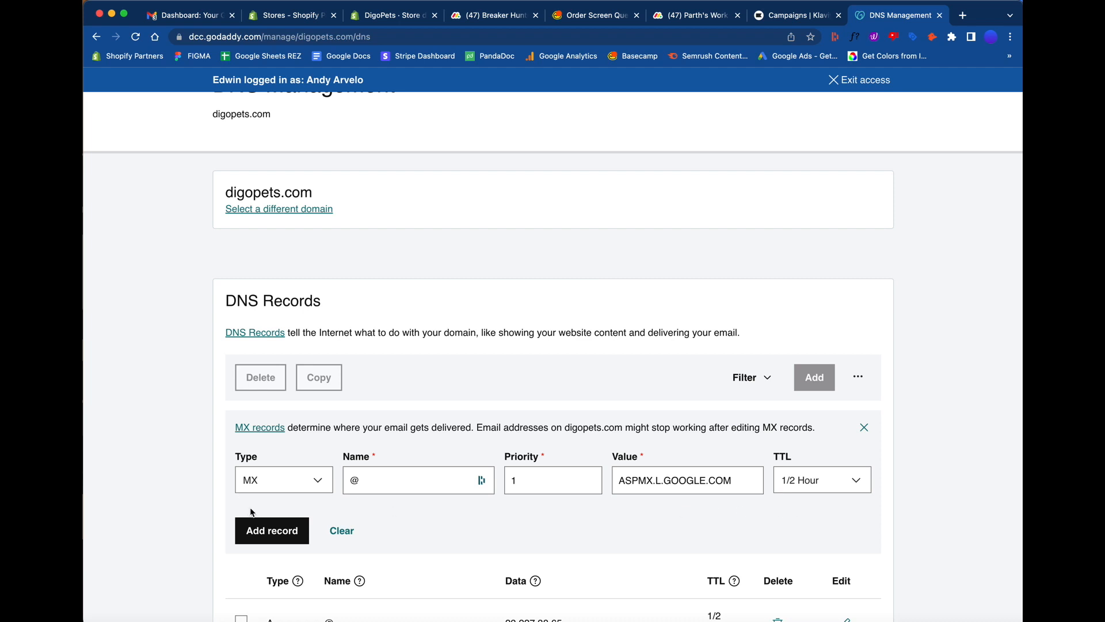
pyautogui.click(254, 529)
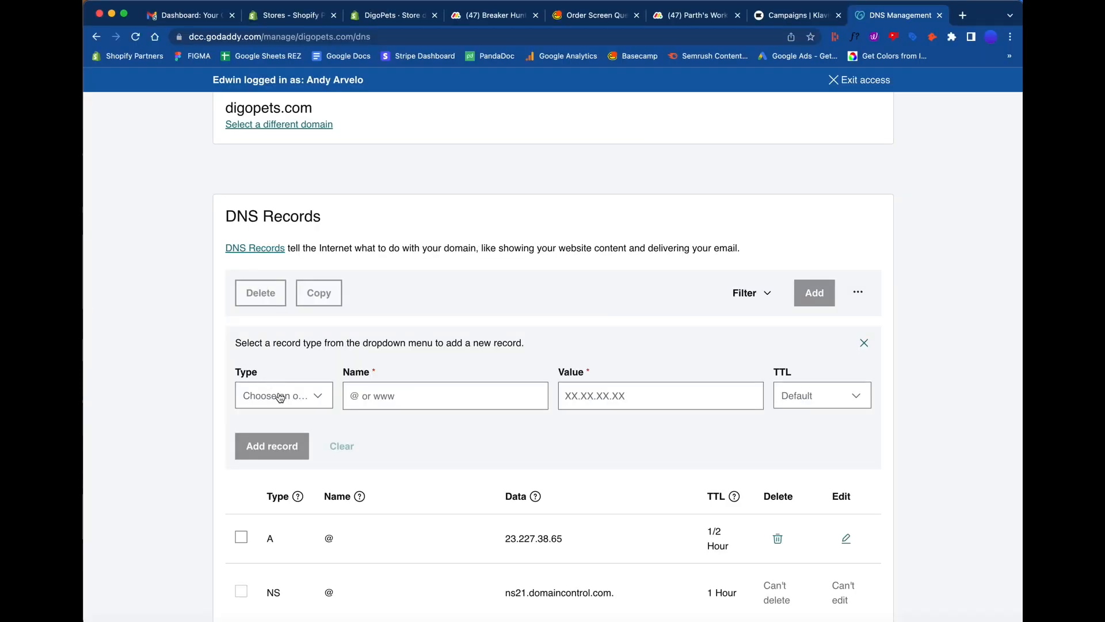
# - Start another MX record with name @ and priority 10
pyautogui.click(281, 403)
pyautogui.click(271, 279)
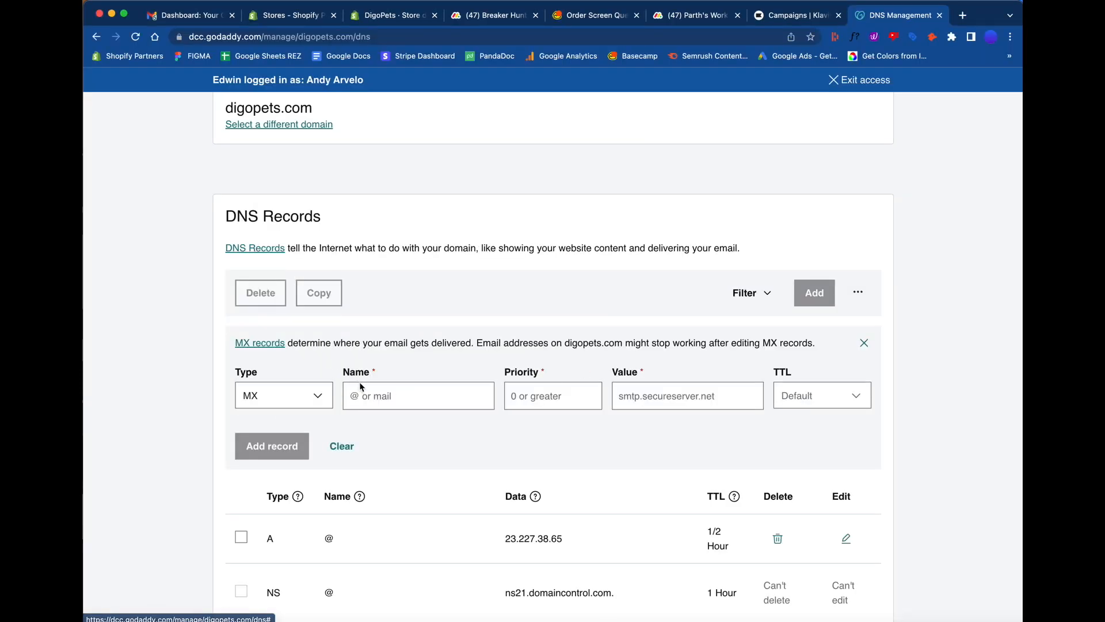
pyautogui.click(377, 392)
pyautogui.write('@')
pyautogui.click(519, 397)
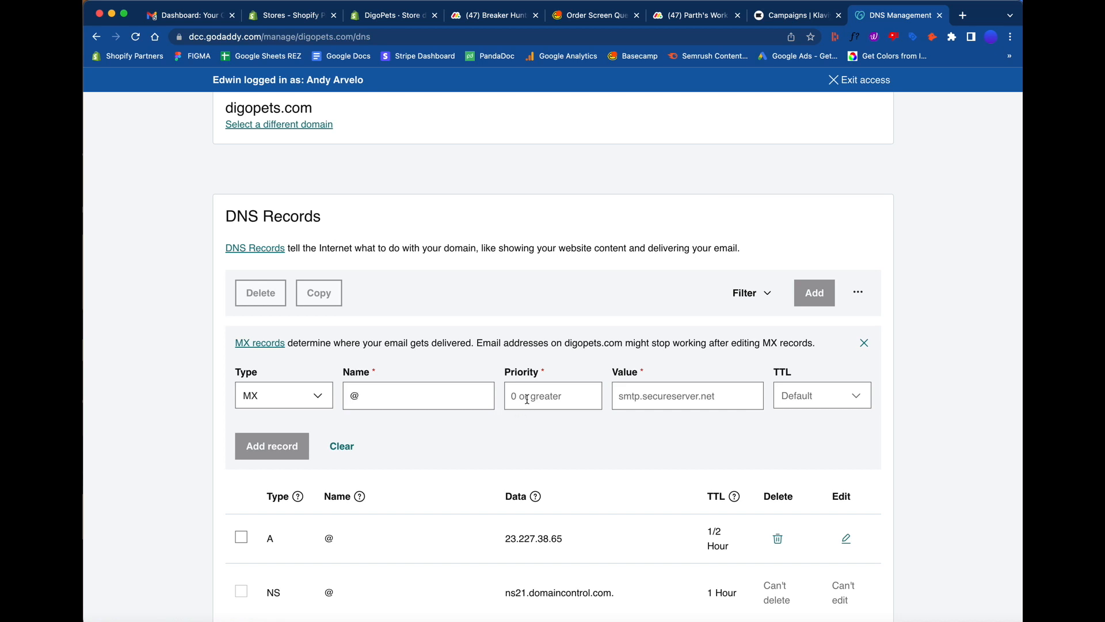
pyautogui.write('10')
# - Set this record's value to ALT4.ASPMX.L.GOOGLE.COM, TTL to 1/2 Hour, and add the record
pyautogui.click(645, 393)
pyautogui.write('ALT1.ASPMX.L.GOOGLE.COM')
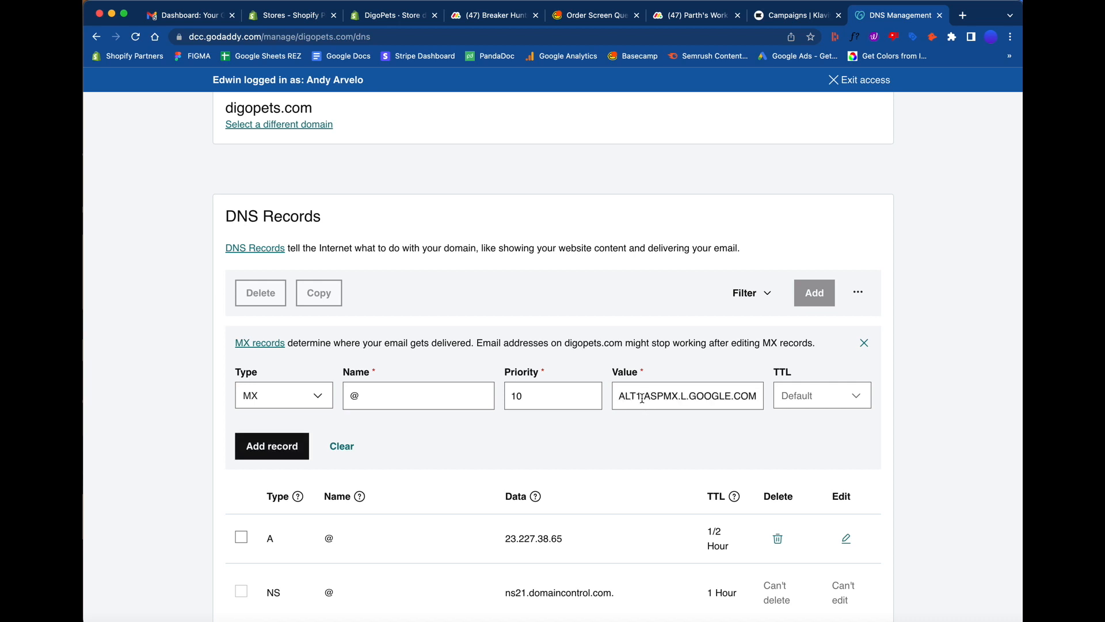
pyautogui.click(642, 397)
pyautogui.press('BackSpace')
pyautogui.write('4')
pyautogui.click(816, 407)
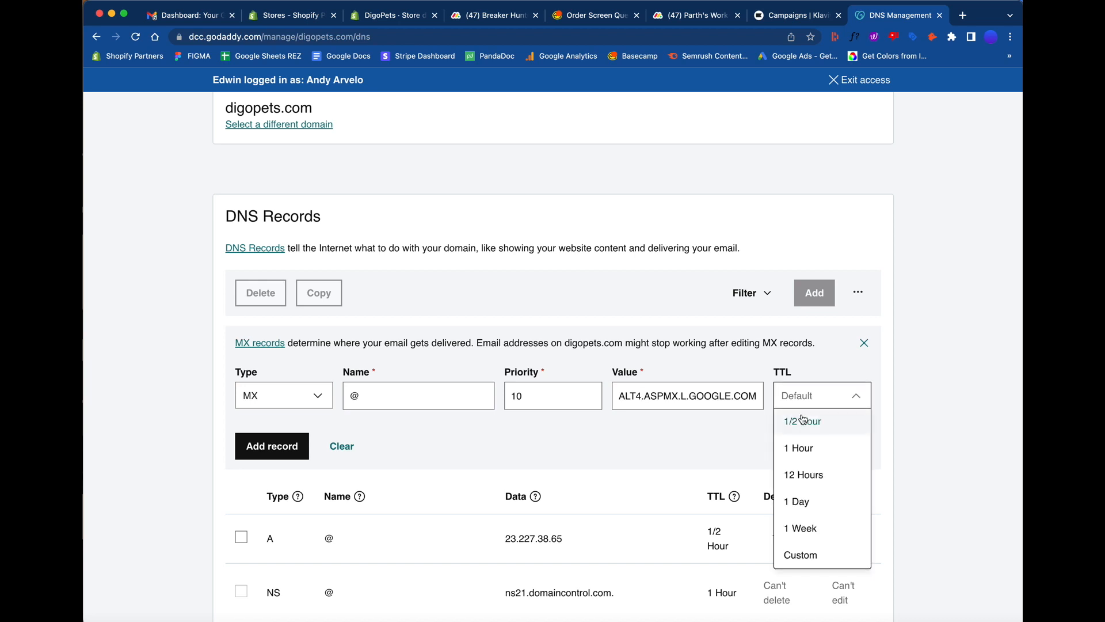
pyautogui.click(803, 416)
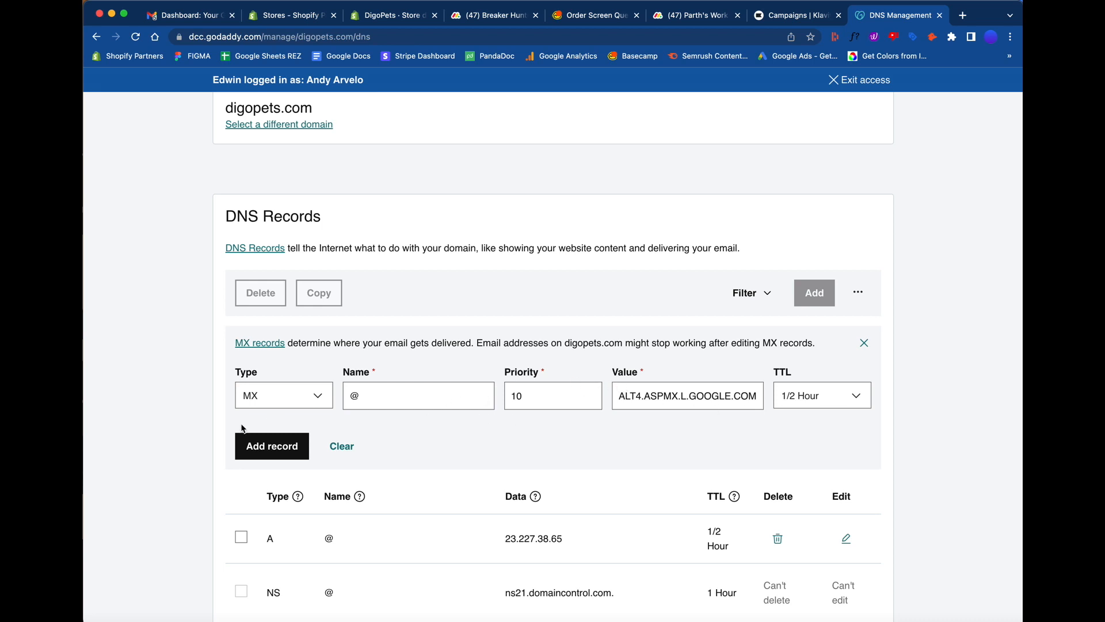
pyautogui.click(266, 448)
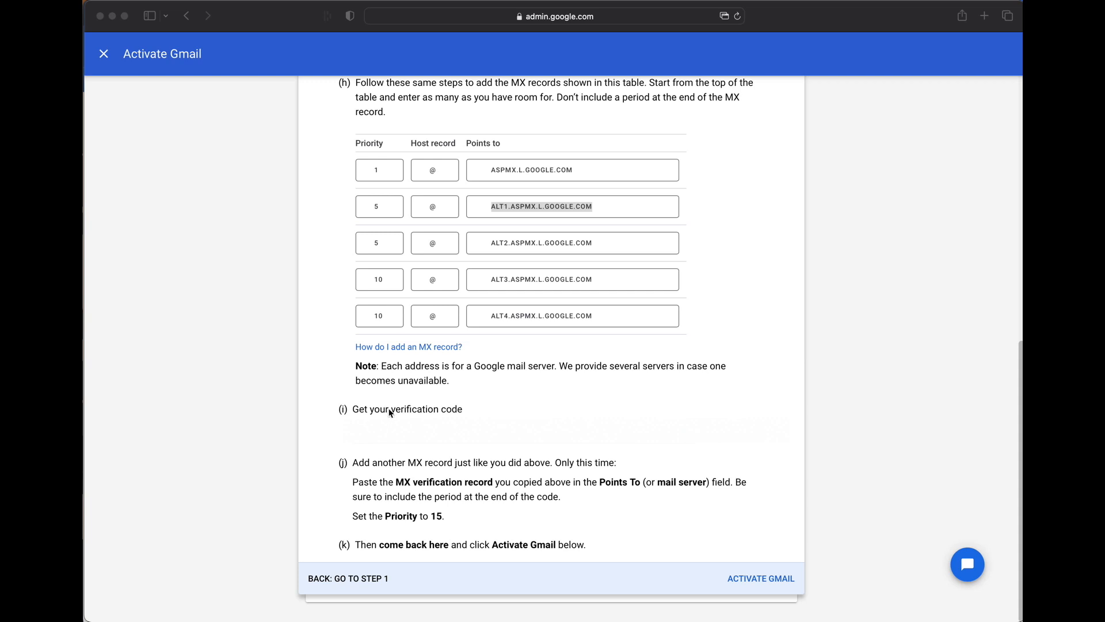
# - Copy the MX verification code from the Activate Gmail instructions and add it as an MX record with priority 15
pyautogui.press('super+Tab')
pyautogui.rightClick(392, 444)
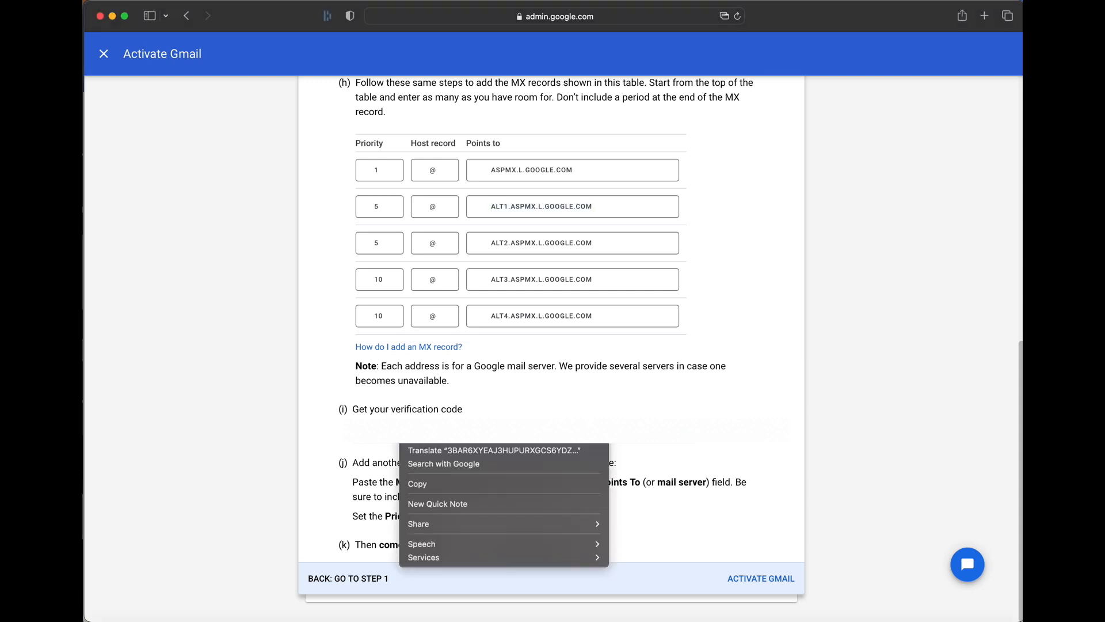
pyautogui.click(416, 486)
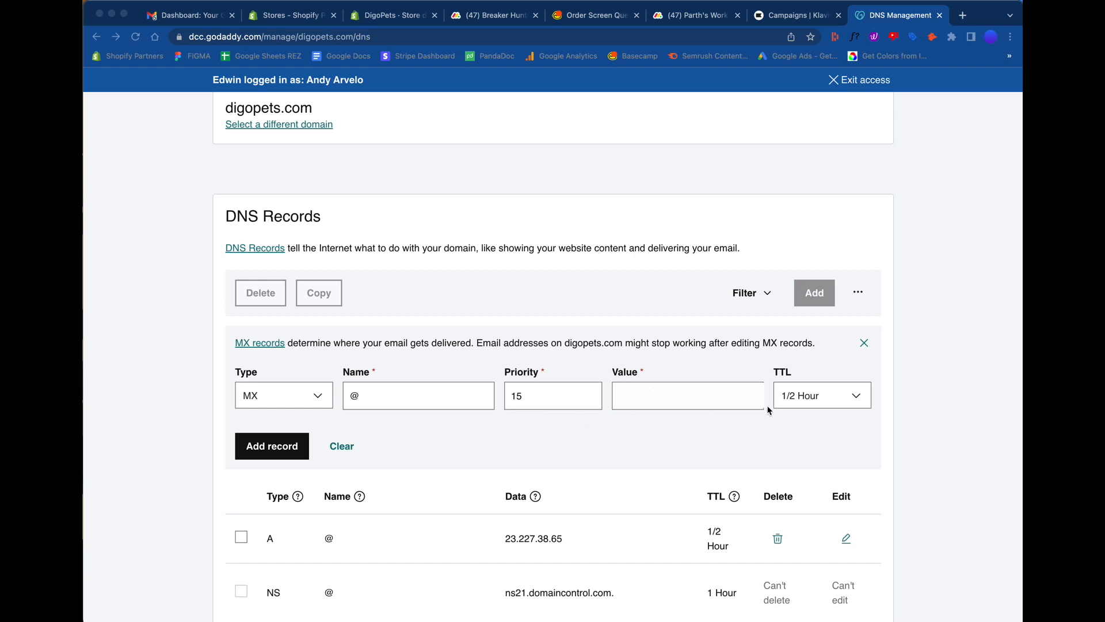
pyautogui.click(280, 451)
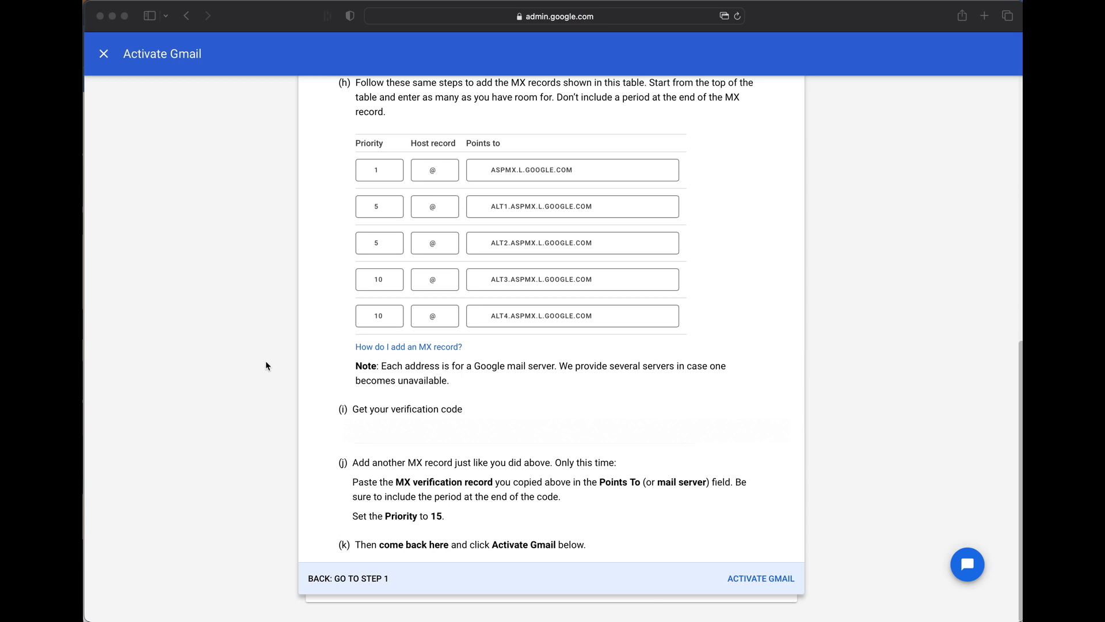
# - Activate Gmail in the Admin Console and finish the setup
pyautogui.click(756, 581)
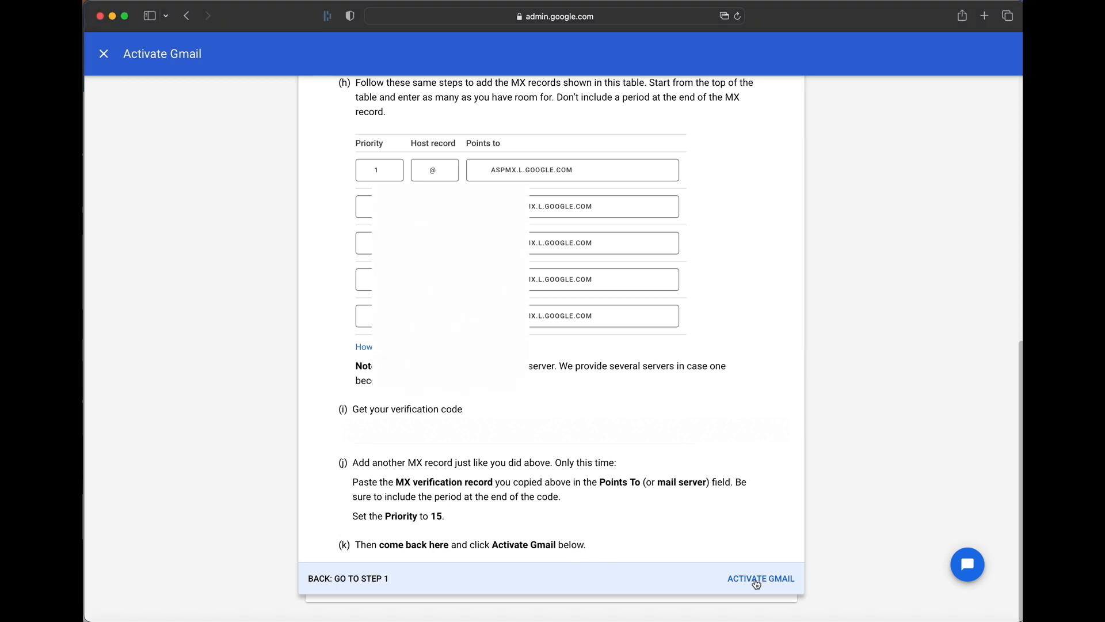
pyautogui.click(756, 579)
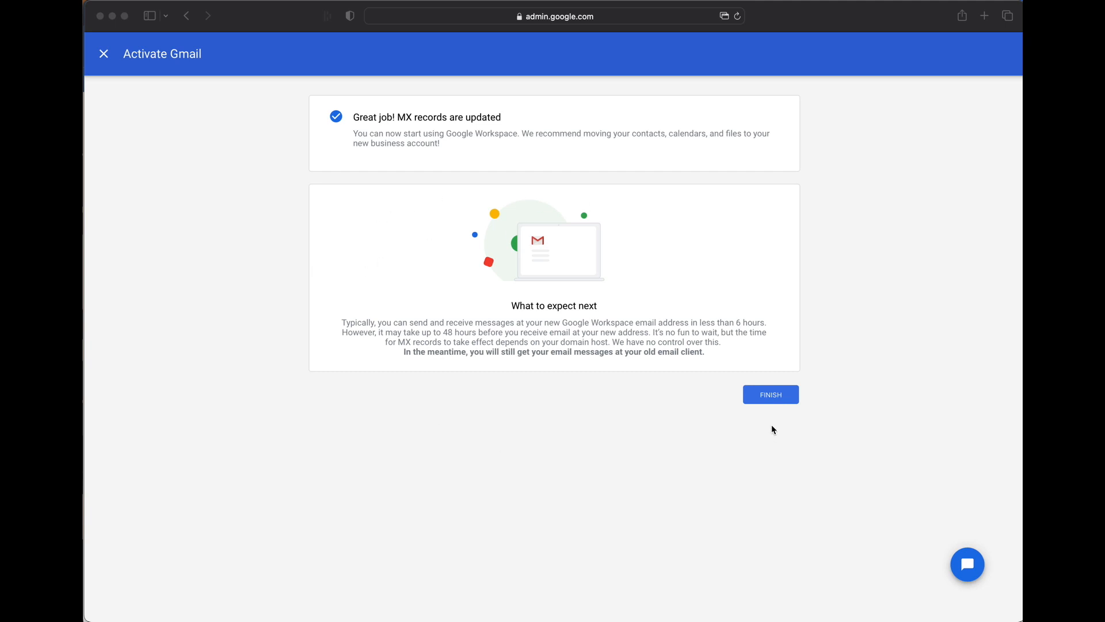
pyautogui.click(769, 395)
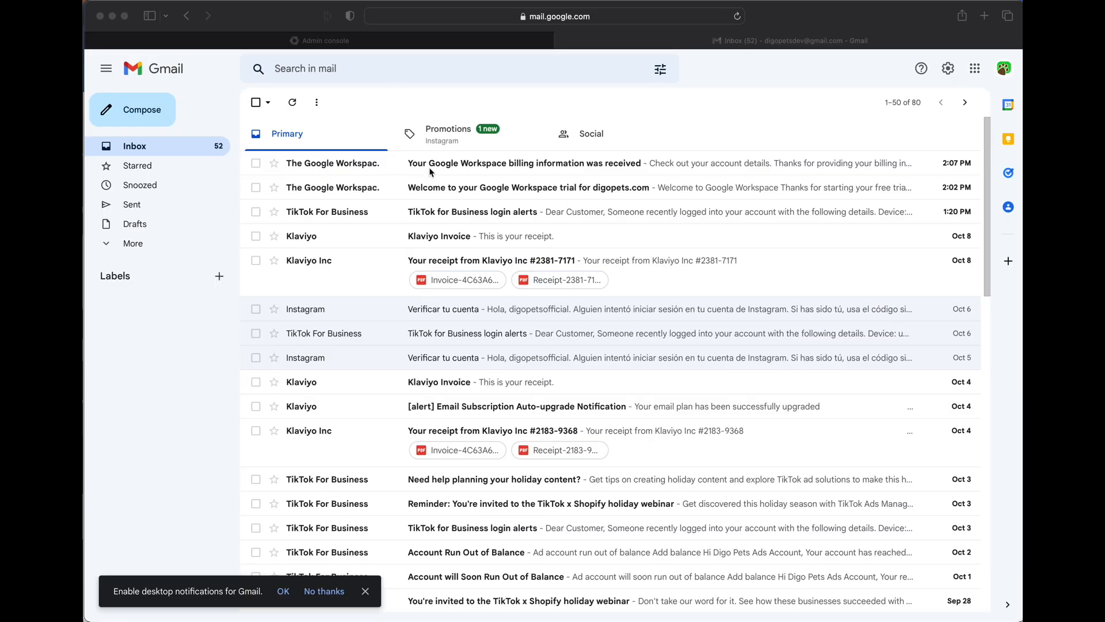
# - Switch Gmail to the new digopets.com account and close its welcome popup
pyautogui.click(1009, 71)
pyautogui.click(1009, 70)
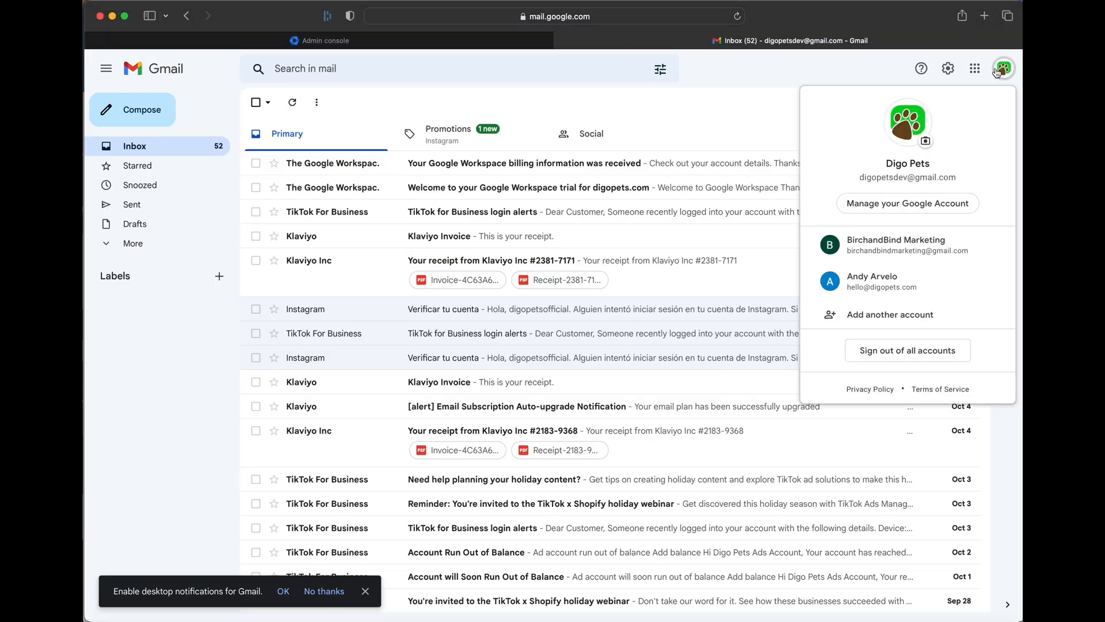
pyautogui.click(936, 293)
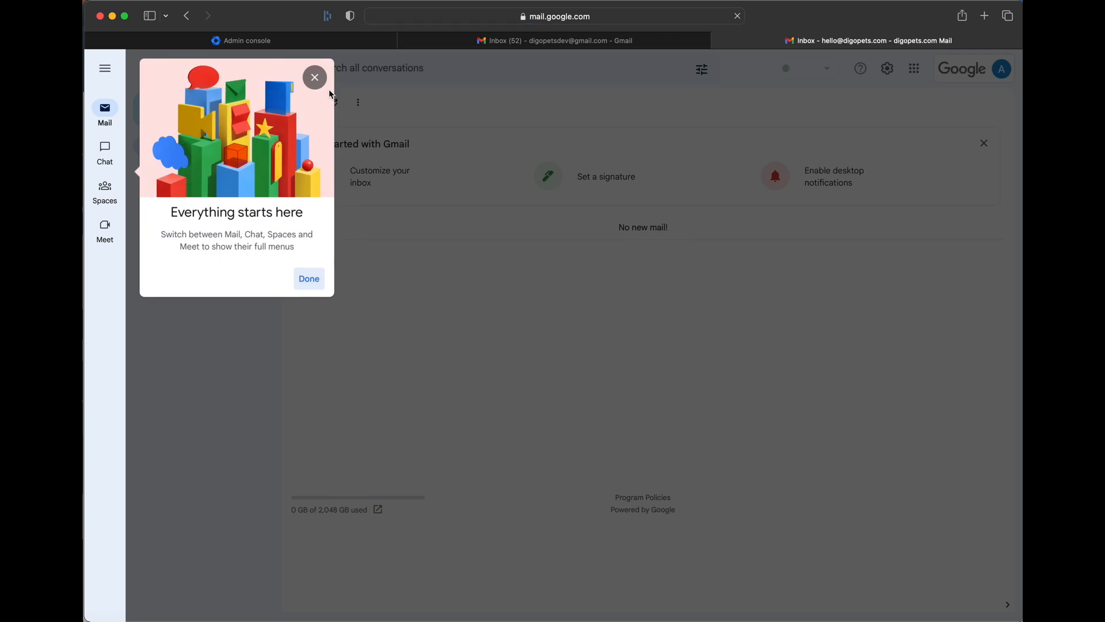
pyautogui.click(315, 78)
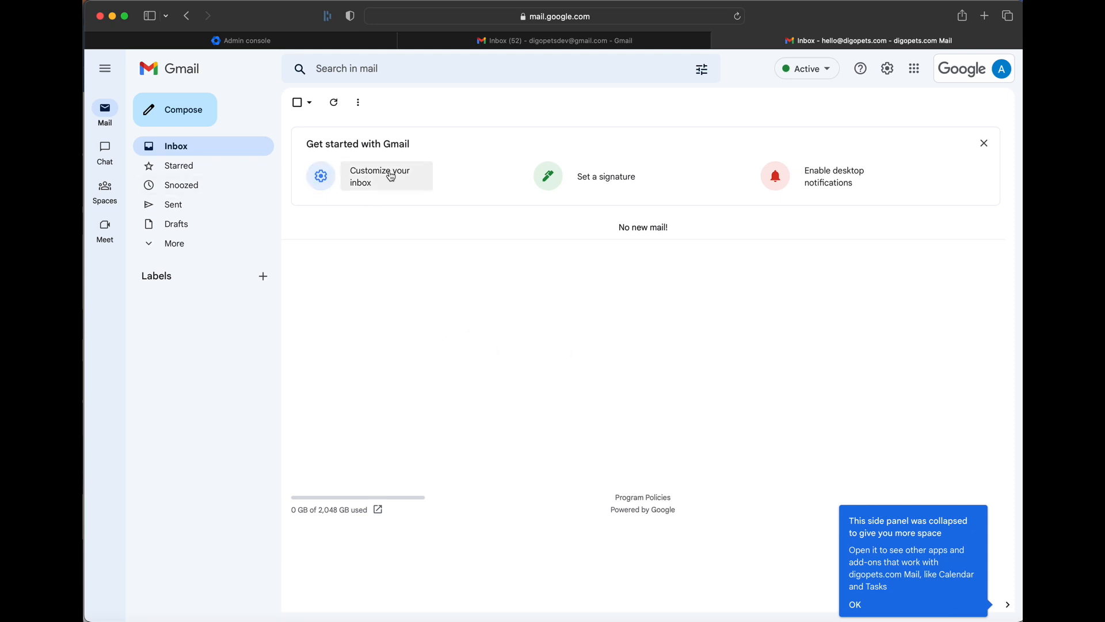
# - Open a new message and dismiss the side-panel and app-customization tips
pyautogui.click(173, 119)
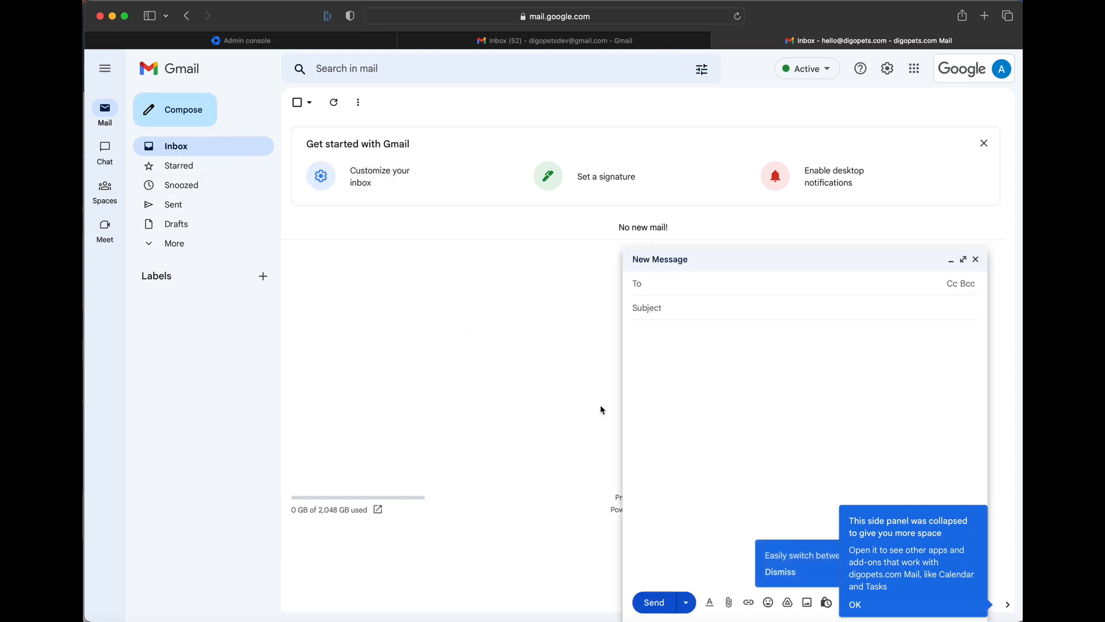
pyautogui.click(855, 605)
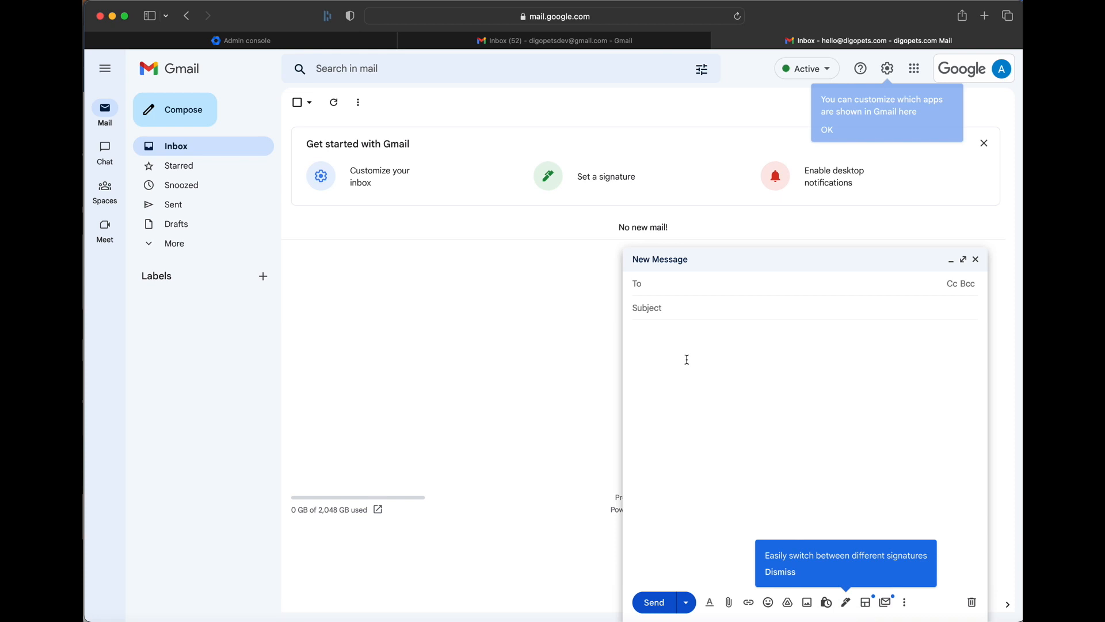
pyautogui.click(832, 132)
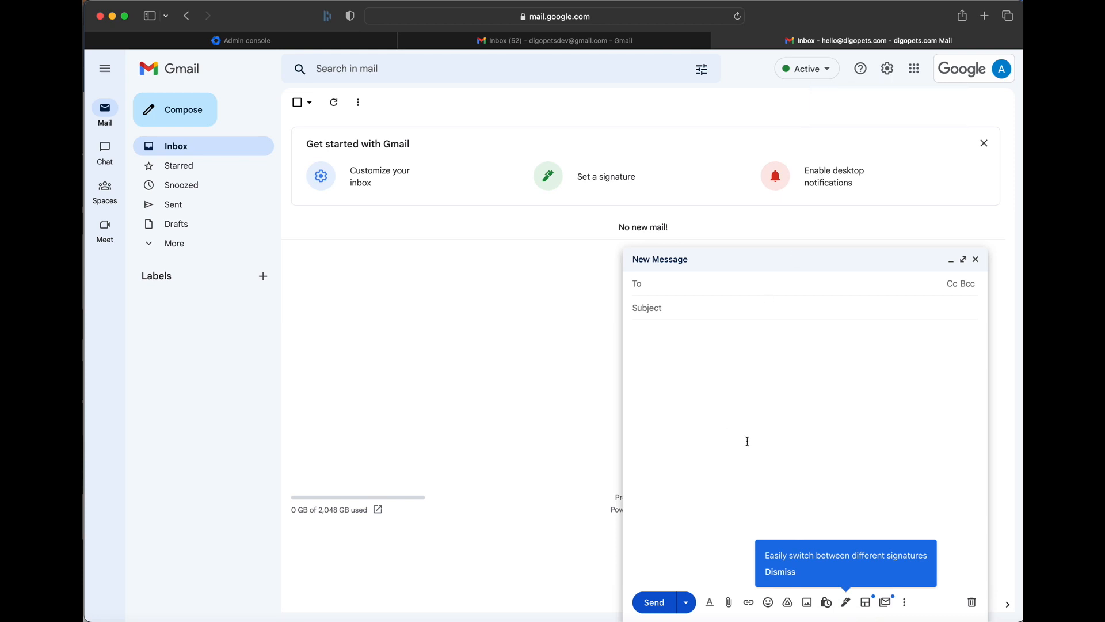